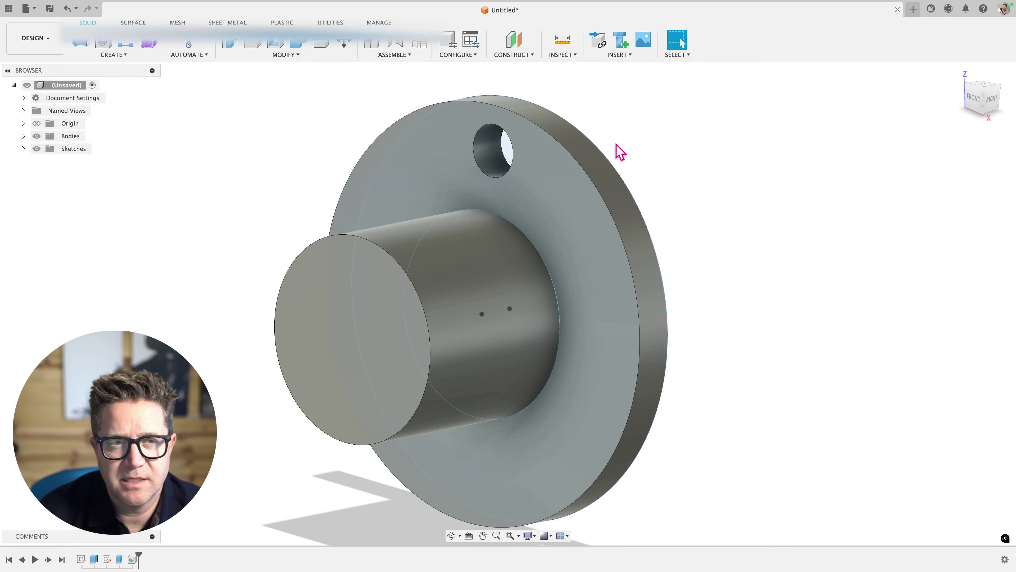
# - Orbit the flange hub slightly toward the front
pyautogui.keyDown('shift'); pyautogui.moveTo(620, 152); pyautogui.dragTo(284, 166, button='middle'); pyautogui.keyUp('shift')
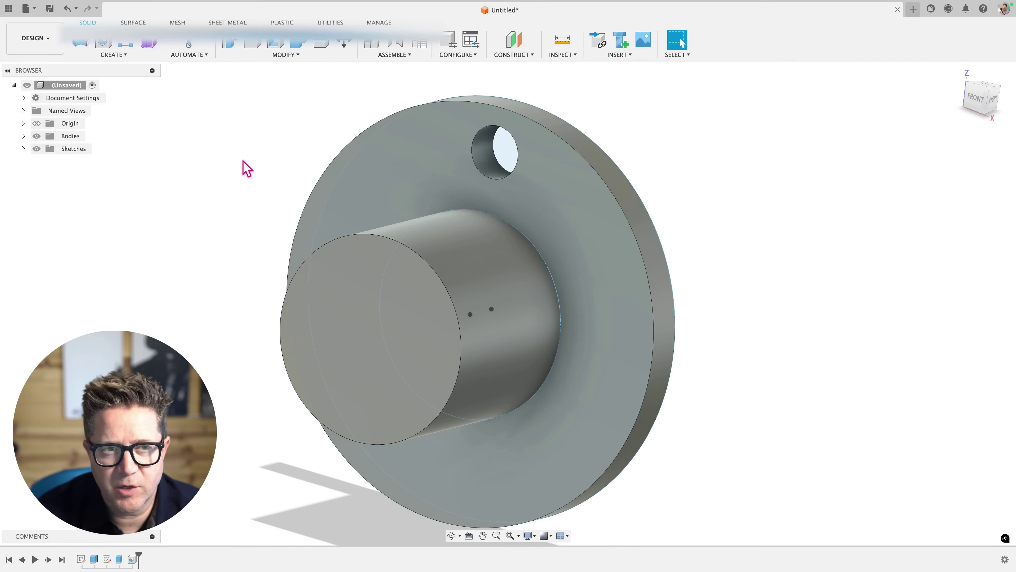
# - Start a circular pattern of Features with Hole1 as the object to repeat
pyautogui.click(120, 55)
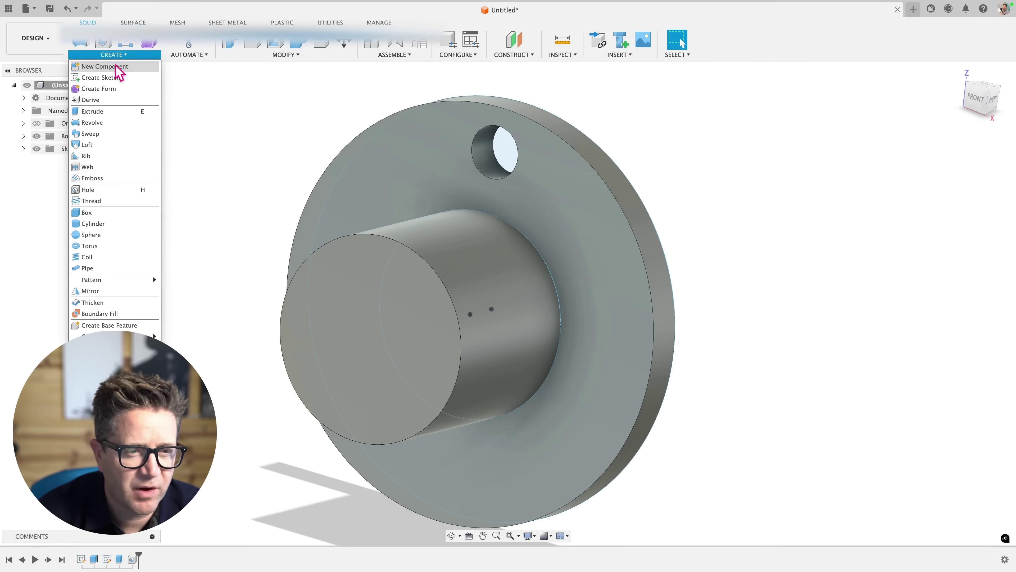
pyautogui.moveTo(123, 282)
pyautogui.click(190, 291)
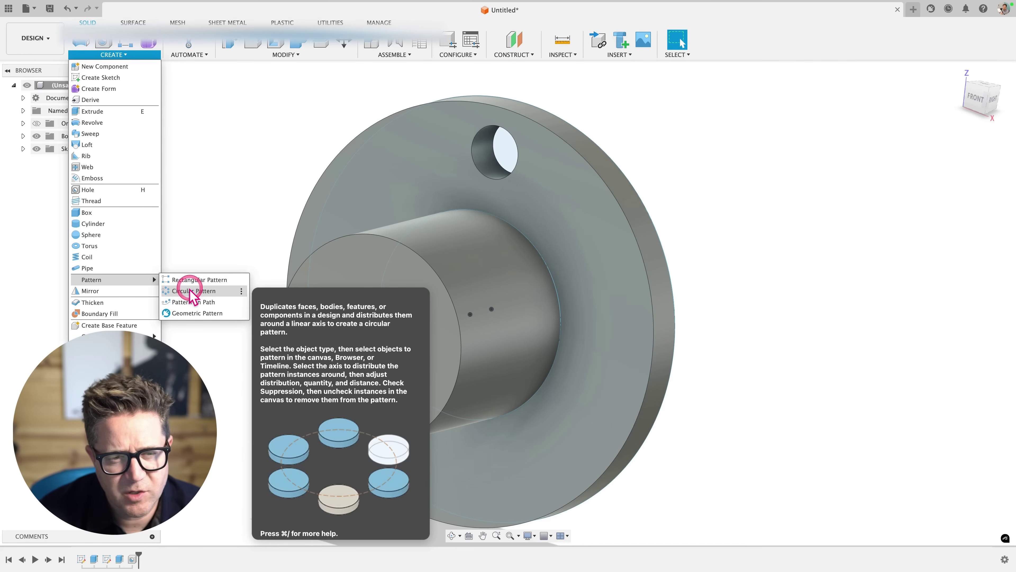
pyautogui.click(936, 165)
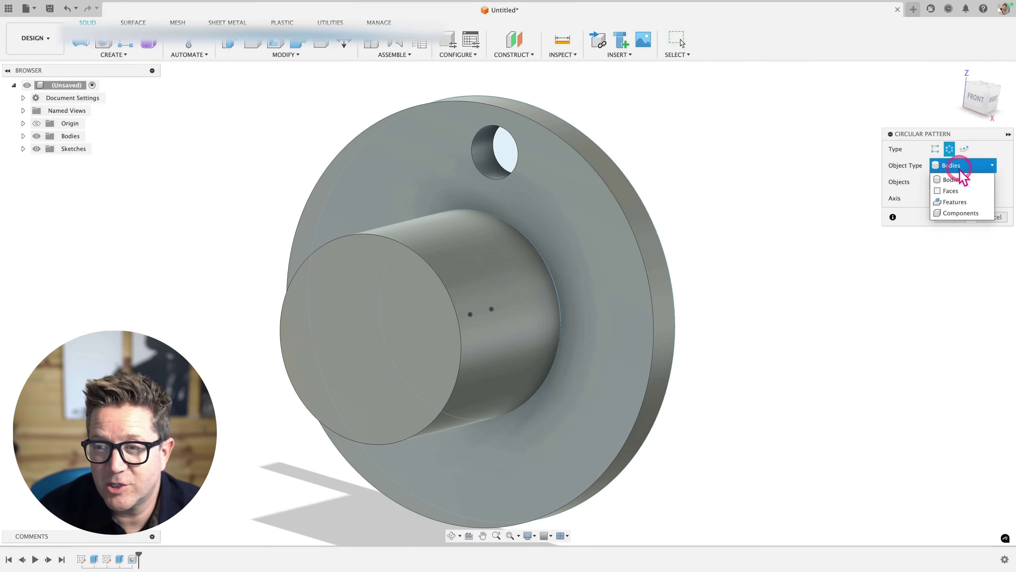
pyautogui.click(956, 202)
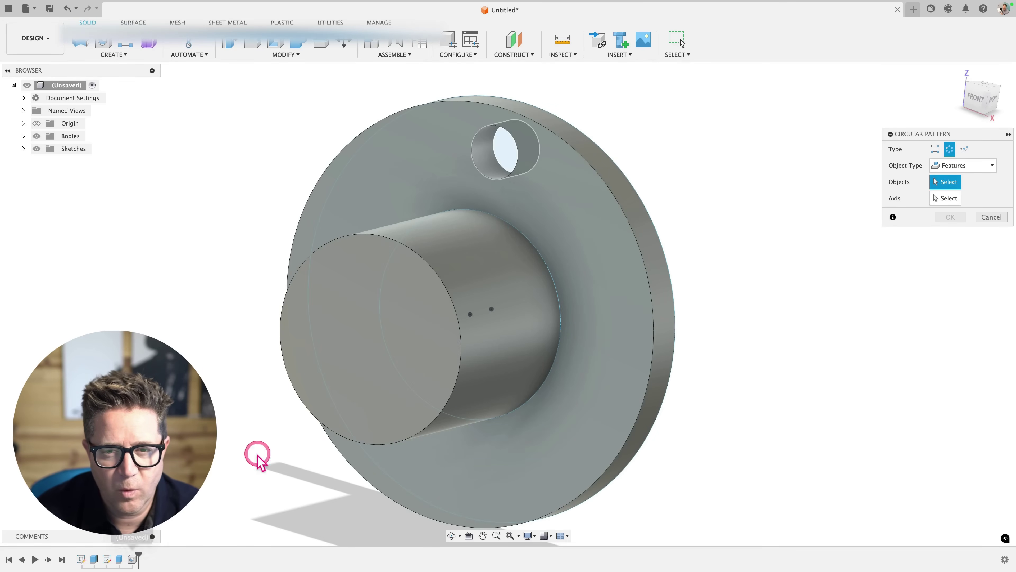
pyautogui.click(133, 558)
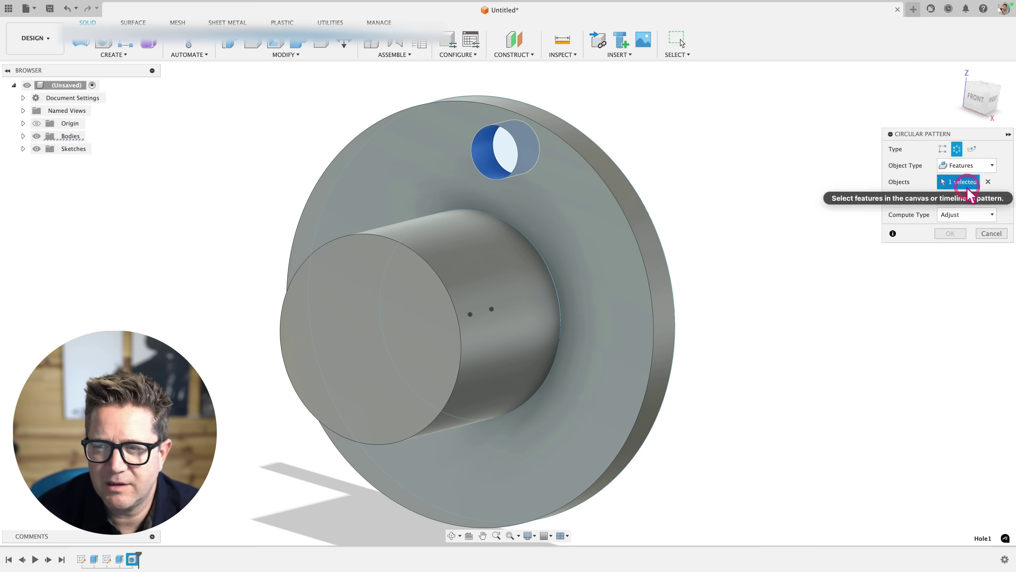
# - Try an origin axis first, then use the flange's outer cylindrical face as the pattern axis
pyautogui.click(953, 199)
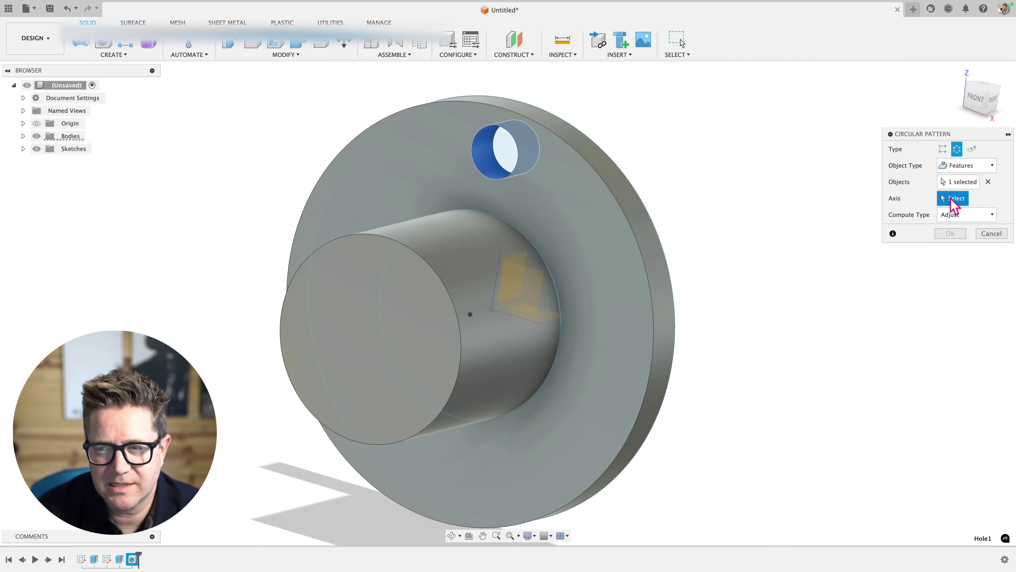
pyautogui.keyDown('shift'); pyautogui.moveTo(782, 225); pyautogui.dragTo(640, 270, button='middle'); pyautogui.keyUp('shift')
pyautogui.scroll(2, 640, 270)
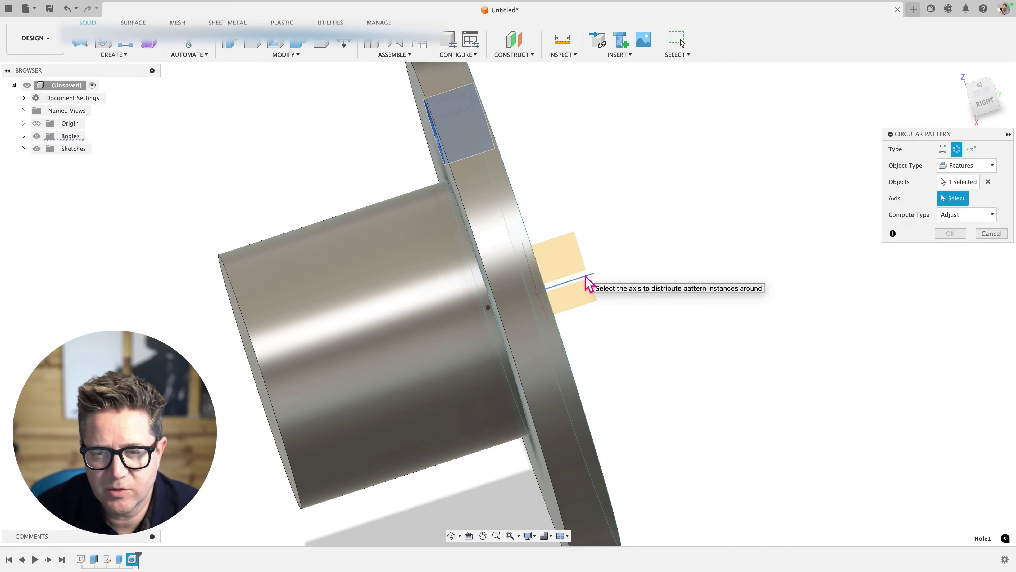
pyautogui.click(586, 277)
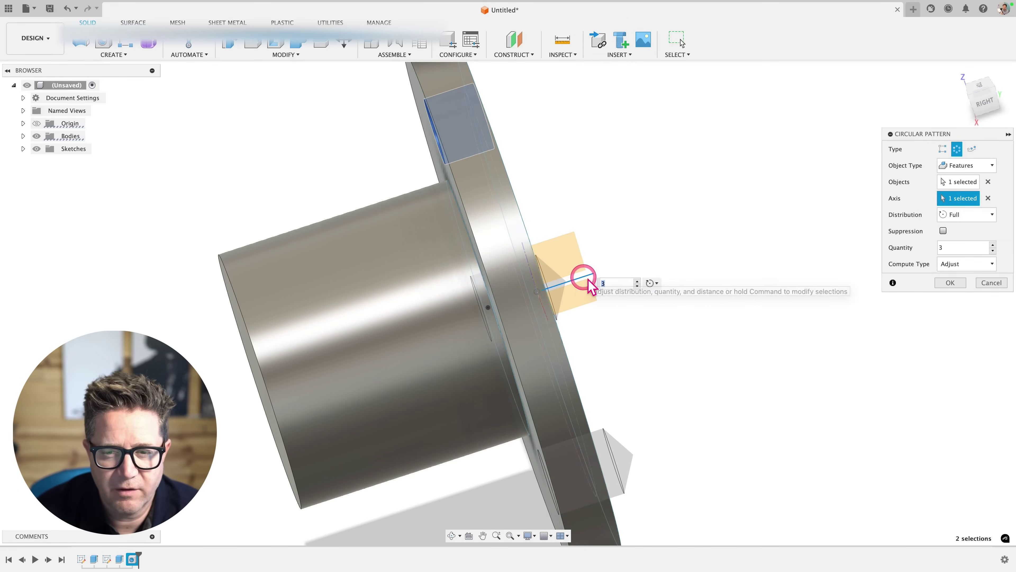
pyautogui.click(988, 199)
pyautogui.keyDown('shift'); pyautogui.moveTo(738, 214); pyautogui.dragTo(770, 218, button='middle'); pyautogui.keyUp('shift')
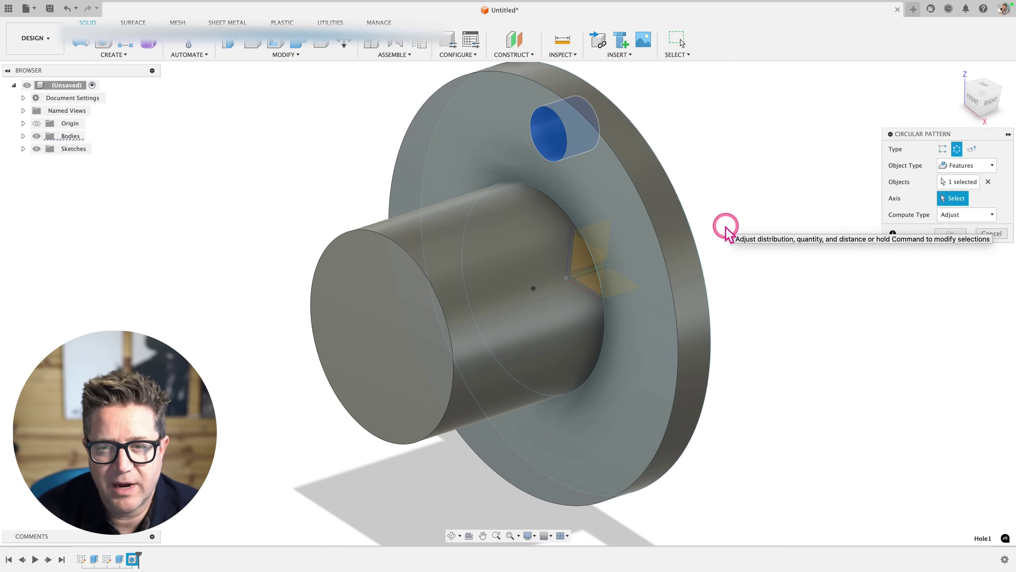
pyautogui.click(703, 224)
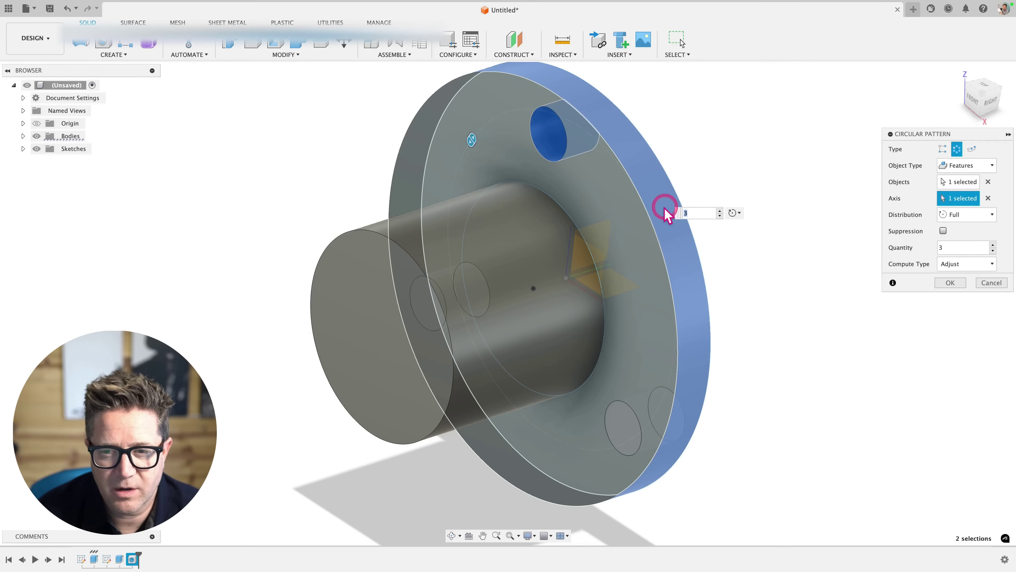
# - Try Partial distribution, then set the pattern back to Full distribution
pyautogui.keyDown('shift'); pyautogui.moveTo(704, 224); pyautogui.dragTo(833, 236, button='middle'); pyautogui.keyUp('shift')
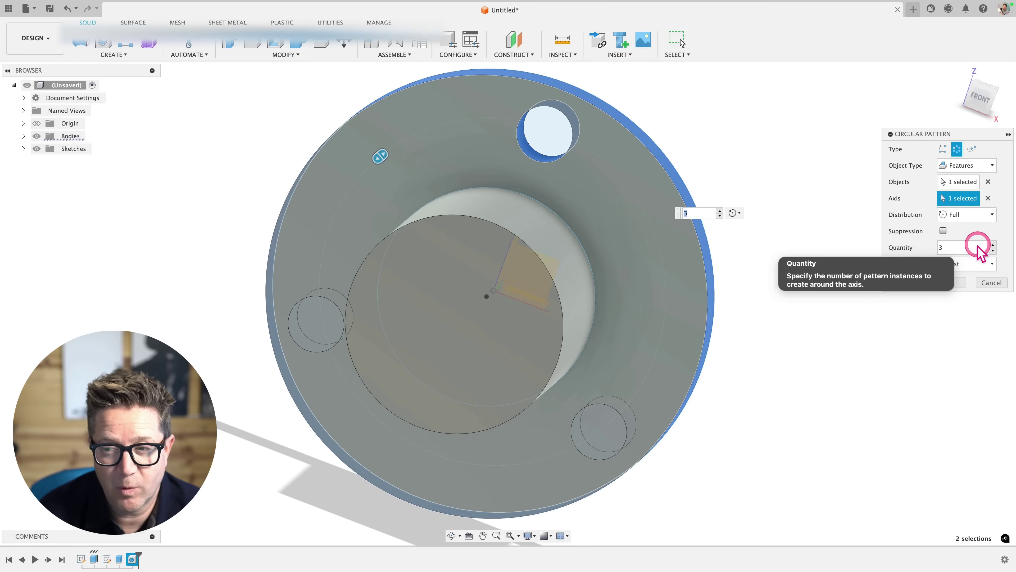
pyautogui.click(961, 214)
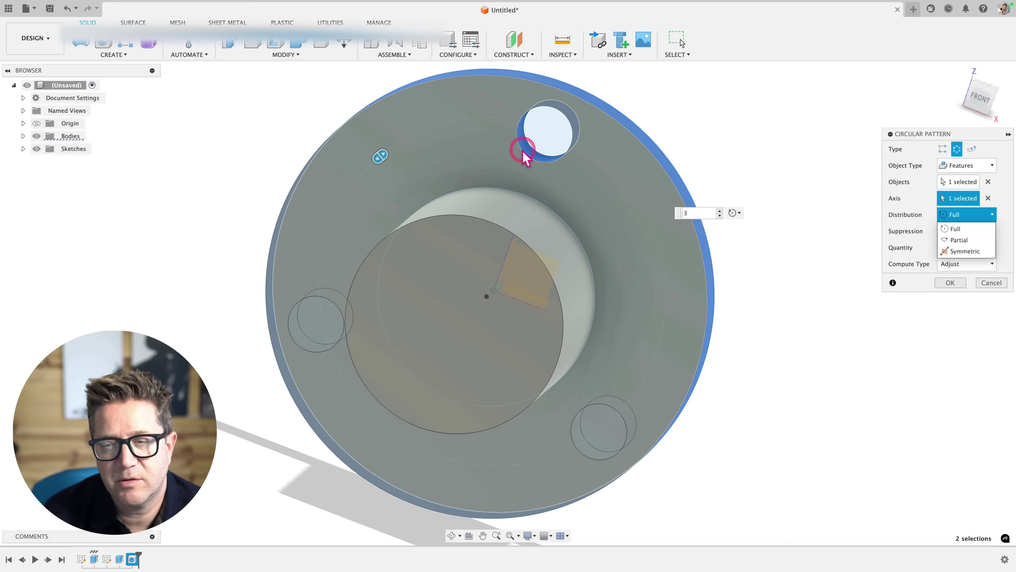
pyautogui.click(958, 240)
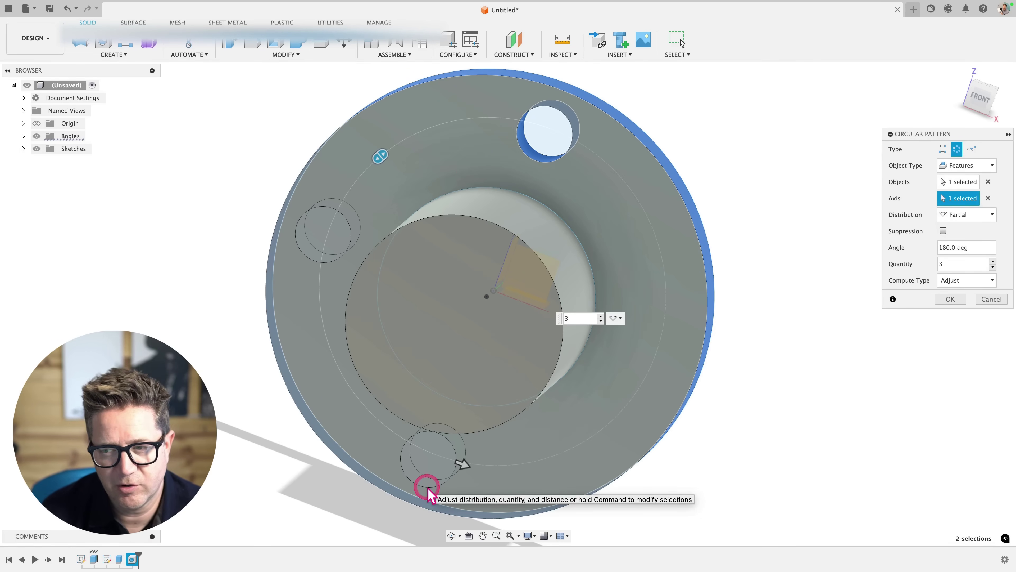
pyautogui.click(968, 215)
pyautogui.click(961, 229)
pyautogui.keyDown('shift'); pyautogui.moveTo(961, 230); pyautogui.dragTo(842, 179, button='middle'); pyautogui.keyUp('shift')
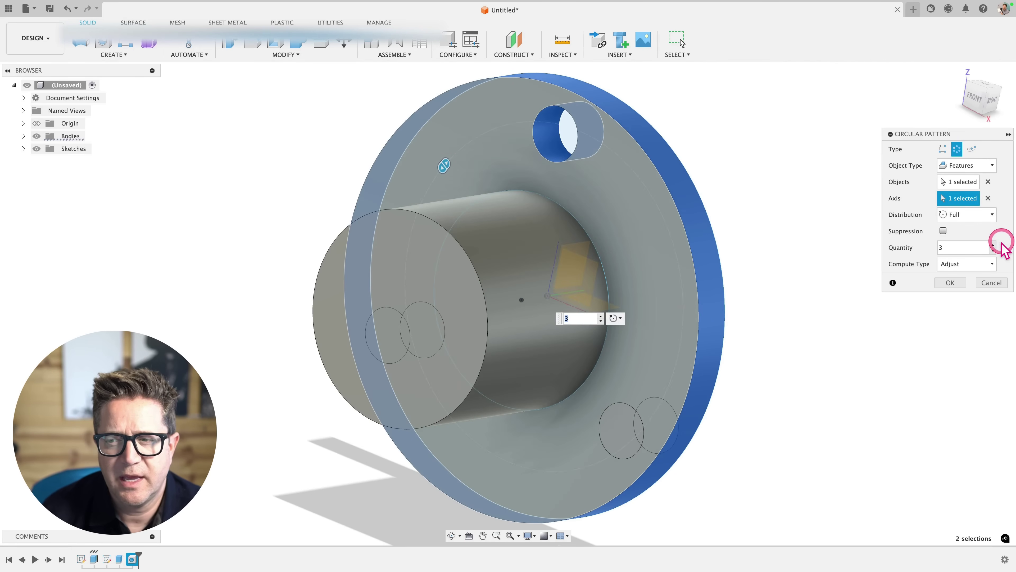
# - Raise the hole quantity to 6, set Compute Type to Adjust, and confirm
pyautogui.click(993, 244)
pyautogui.click(993, 244)
pyautogui.click(994, 245)
pyautogui.click(989, 263)
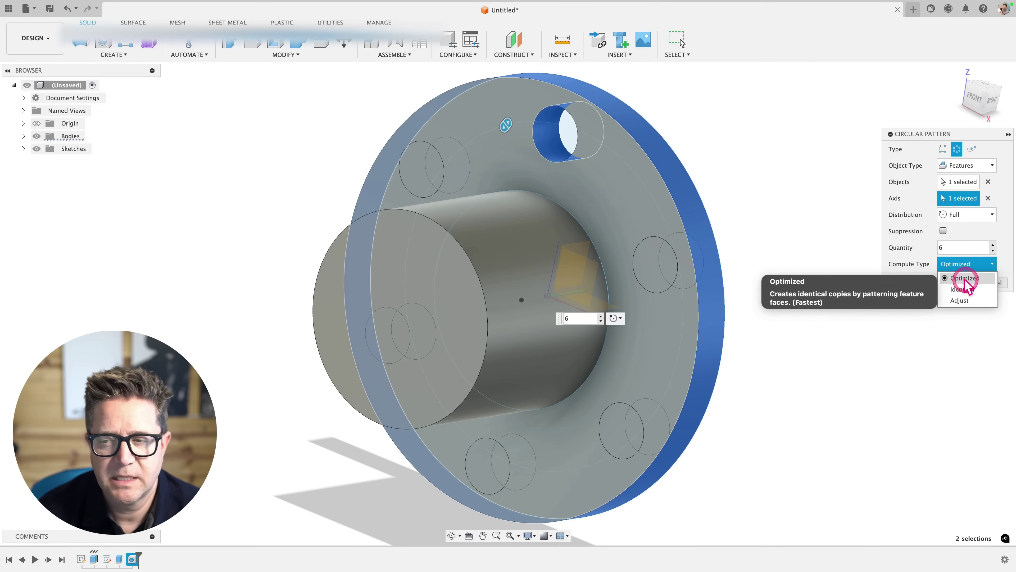
pyautogui.click(962, 301)
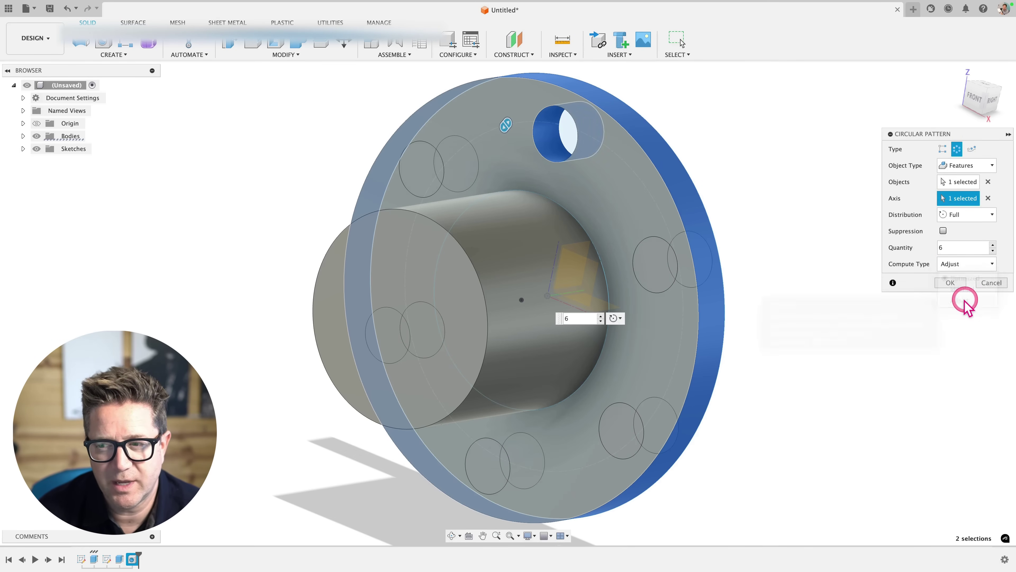
pyautogui.click(960, 264)
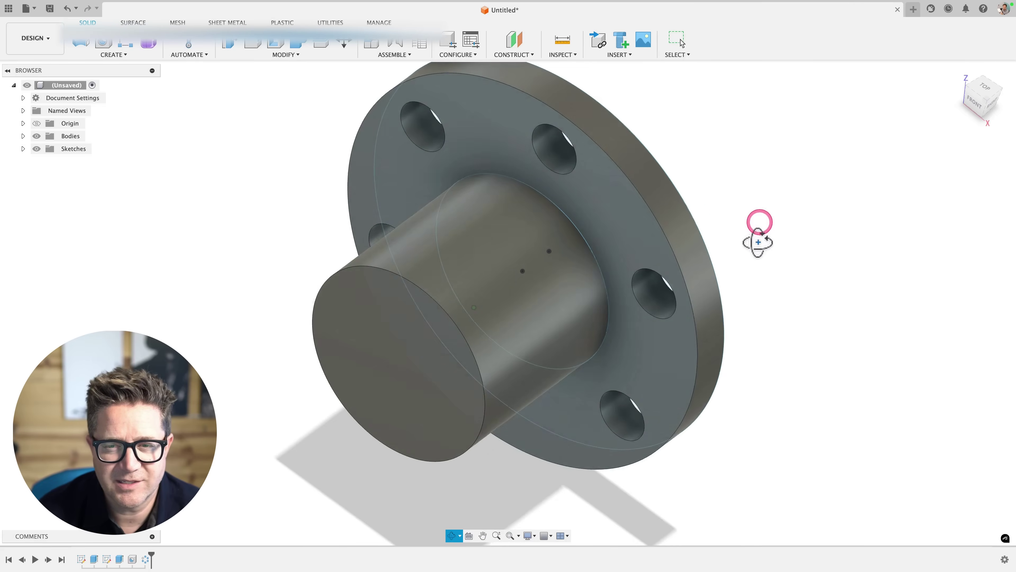
# - Enable Suppression, suppress one patterned hole, and confirm the pattern
pyautogui.moveTo(758, 242)
pyautogui.keyDown('shift'); pyautogui.mouseDown(button='middle')
pyautogui.moveTo(772, 222)
pyautogui.moveTo(812, 234)
pyautogui.moveTo(766, 231)
pyautogui.mouseUp(button='middle'); pyautogui.keyUp('shift')
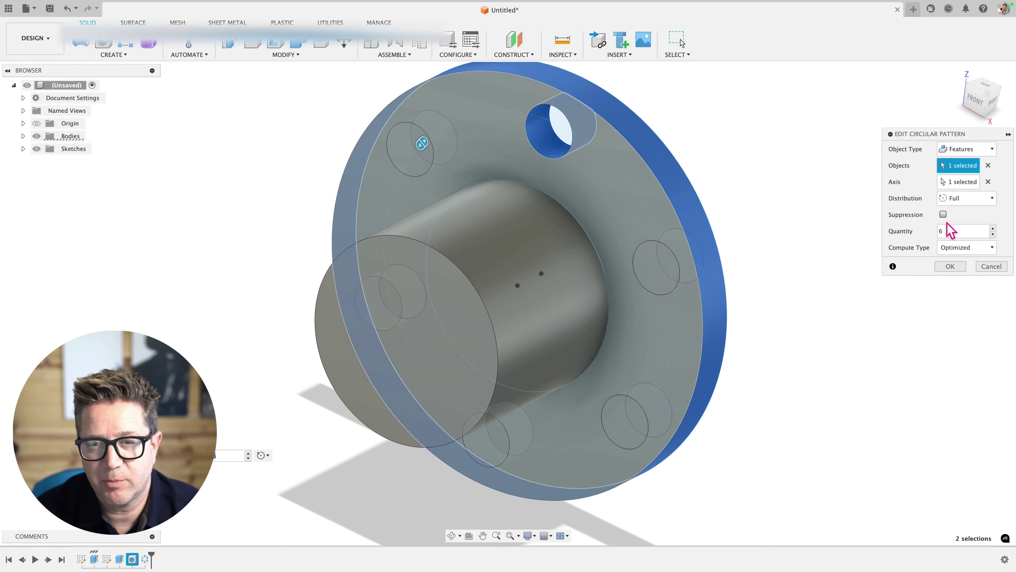
pyautogui.keyDown('shift'); pyautogui.moveTo(837, 221); pyautogui.dragTo(854, 232, button='middle'); pyautogui.keyUp('shift')
pyautogui.keyDown('shift'); pyautogui.moveTo(793, 285); pyautogui.dragTo(712, 255, button='middle'); pyautogui.keyUp('shift')
pyautogui.click(943, 214)
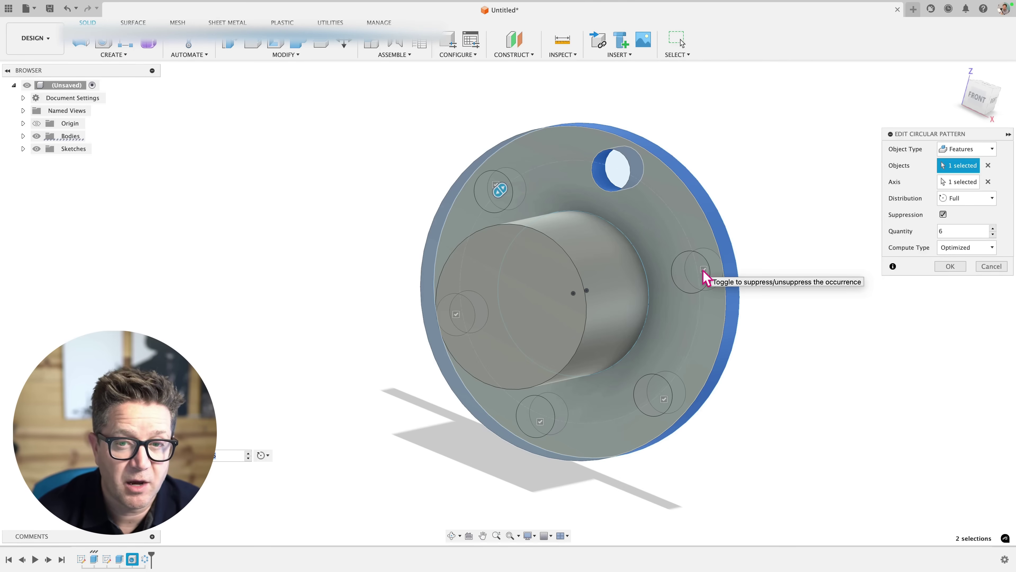
pyautogui.click(703, 270)
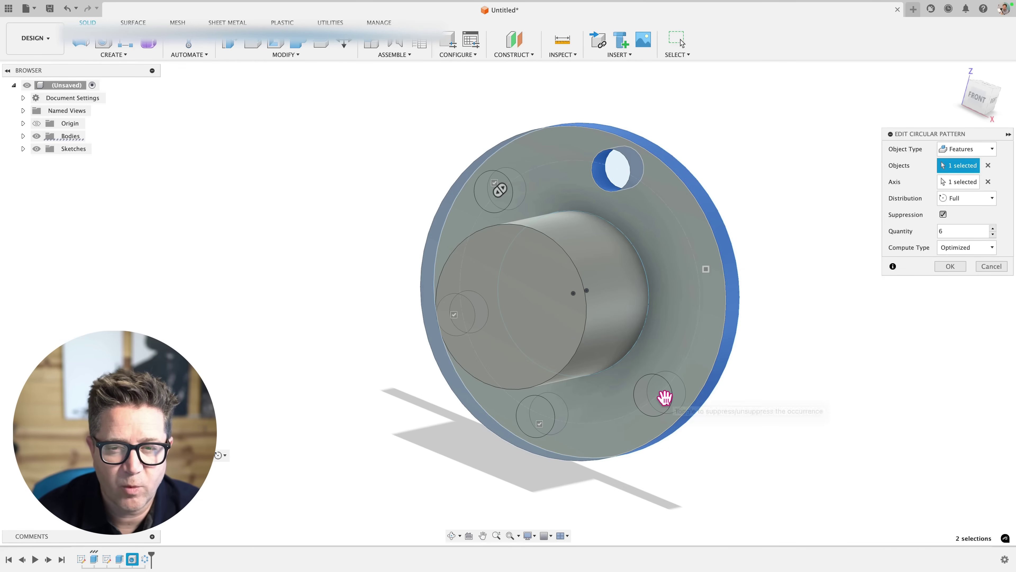
pyautogui.keyDown('shift'); pyautogui.moveTo(612, 295); pyautogui.dragTo(686, 275, button='middle'); pyautogui.keyUp('shift')
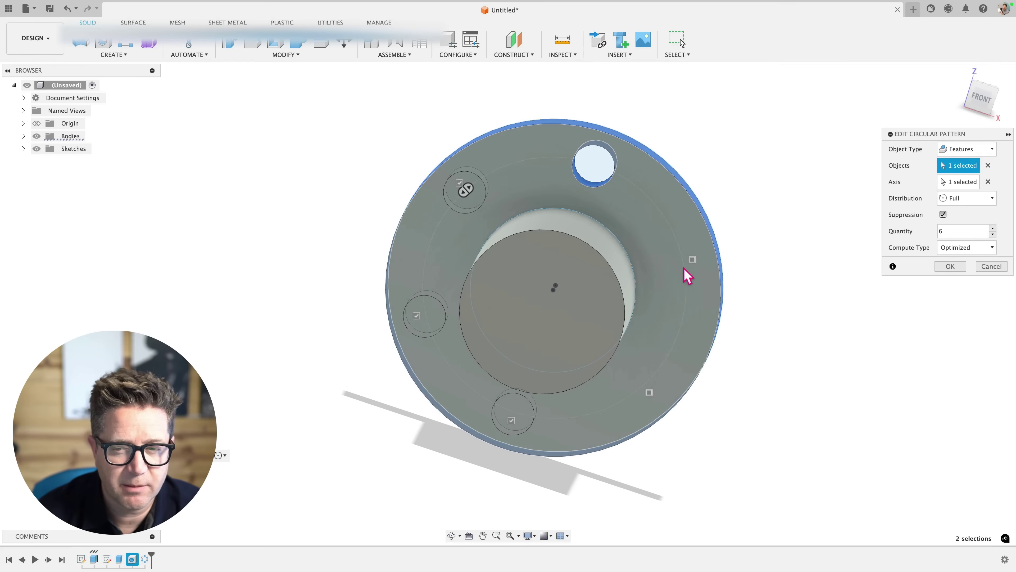
pyautogui.click(951, 266)
# - Reopen the pattern, restore the lower-right hole, then view the dumbbell part
pyautogui.keyDown('shift'); pyautogui.moveTo(796, 227); pyautogui.dragTo(731, 276, button='middle'); pyautogui.keyUp('shift')
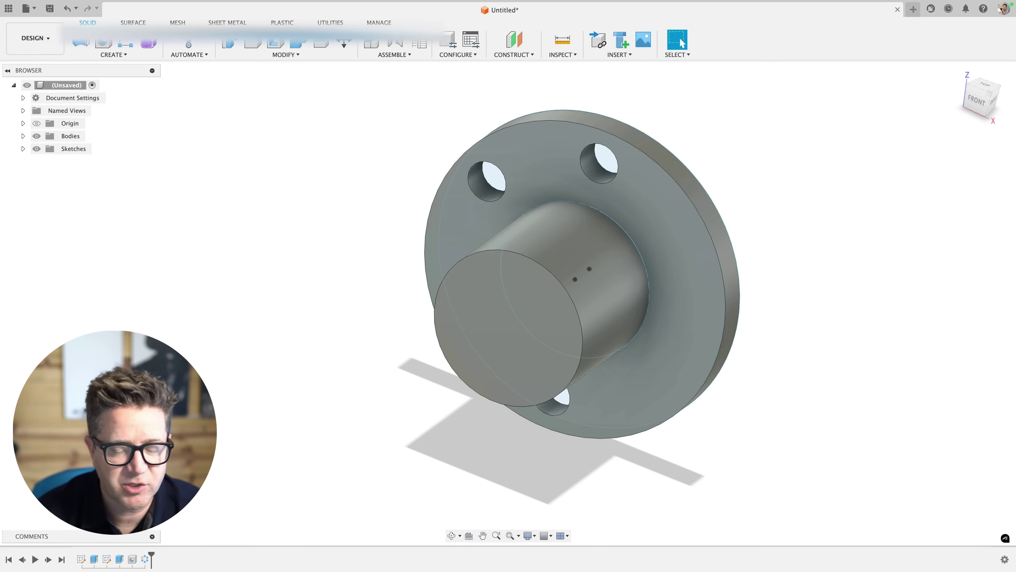
pyautogui.rightClick(144, 558)
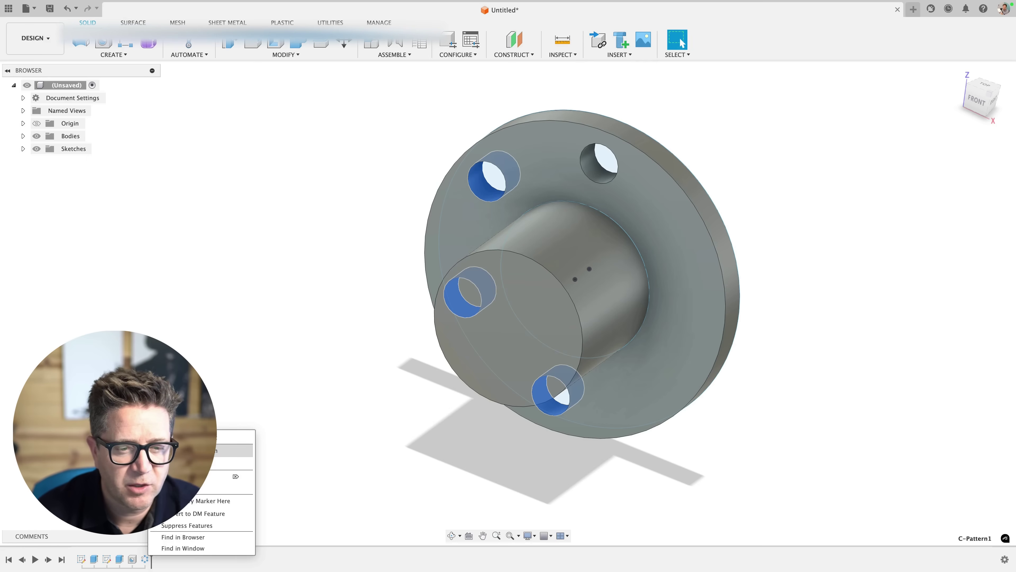
pyautogui.click(224, 451)
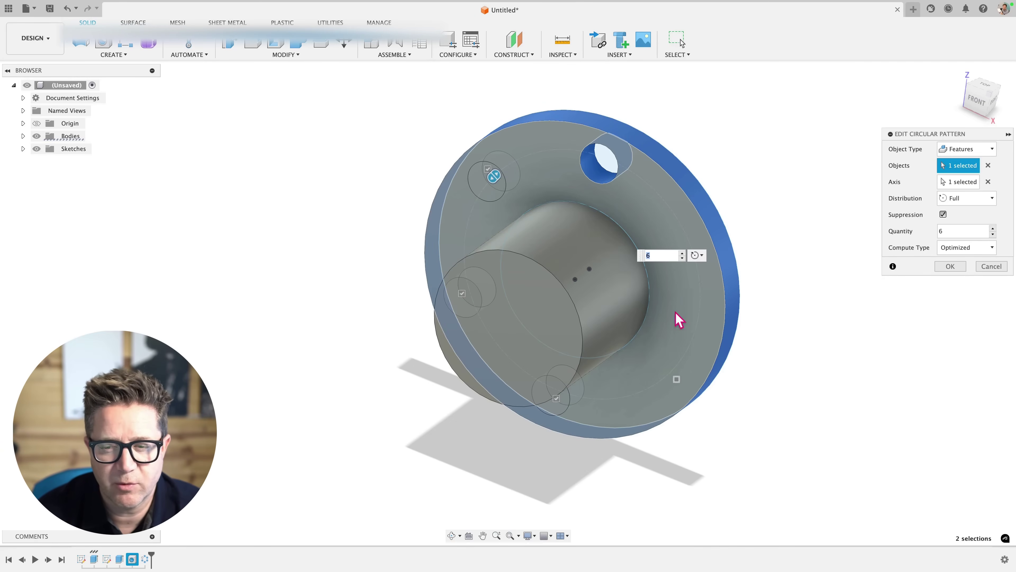
pyautogui.click(676, 379)
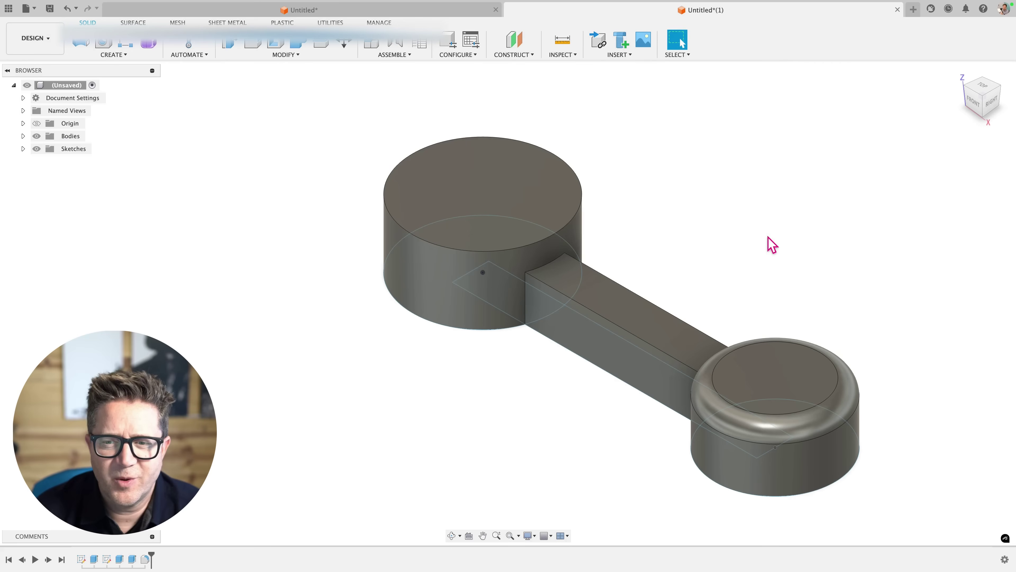
pyautogui.keyDown('shift'); pyautogui.moveTo(767, 243); pyautogui.dragTo(774, 255, button='middle'); pyautogui.keyUp('shift')
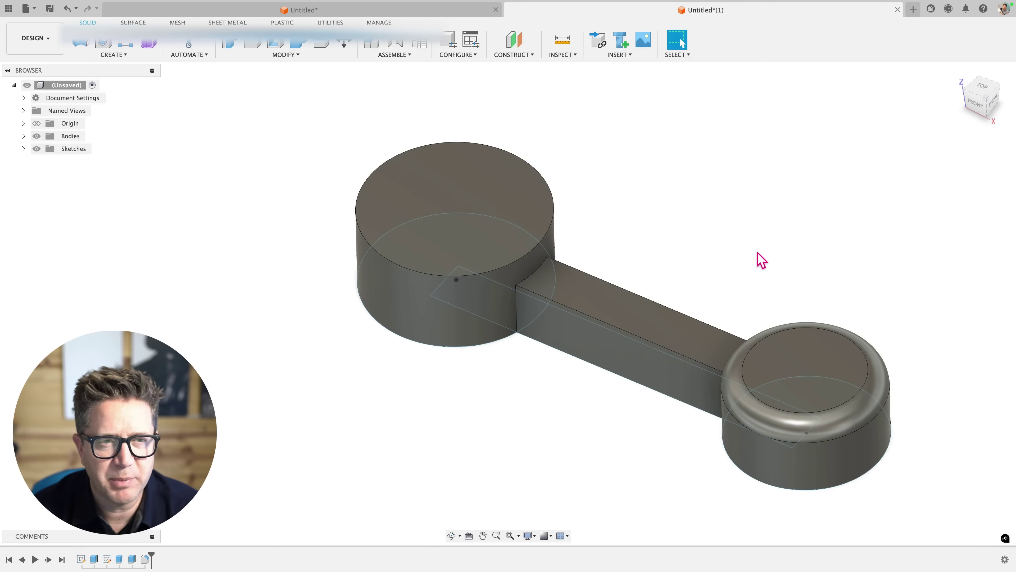
# - Start a circular pattern via search and select both extrudes and the rim fillet
pyautogui.moveTo(696, 239)
pyautogui.keyDown('shift'); pyautogui.mouseDown(button='middle')
pyautogui.moveTo(679, 238)
pyautogui.moveTo(681, 250)
pyautogui.mouseUp(button='middle'); pyautogui.keyUp('shift')
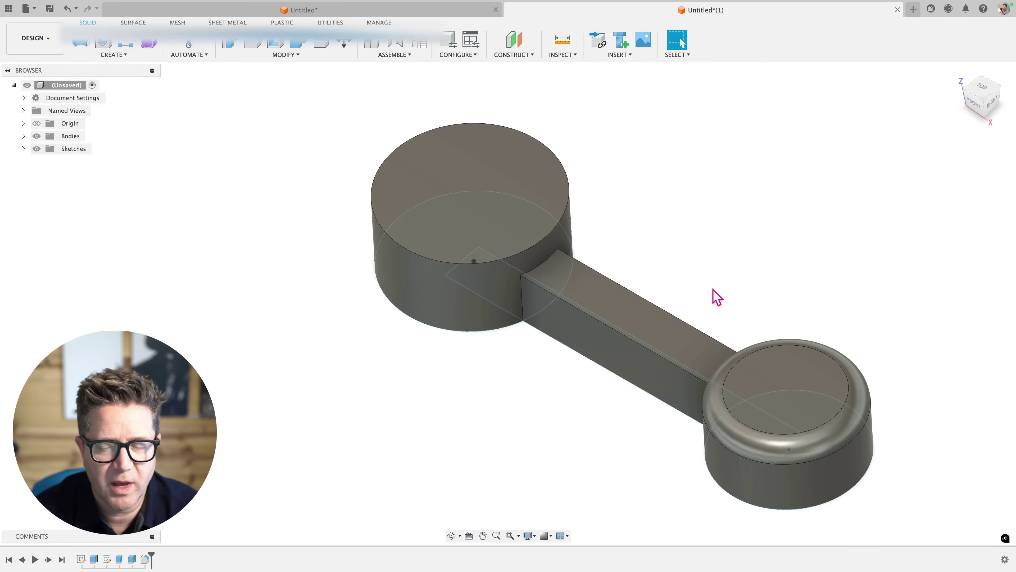
pyautogui.write('sc')
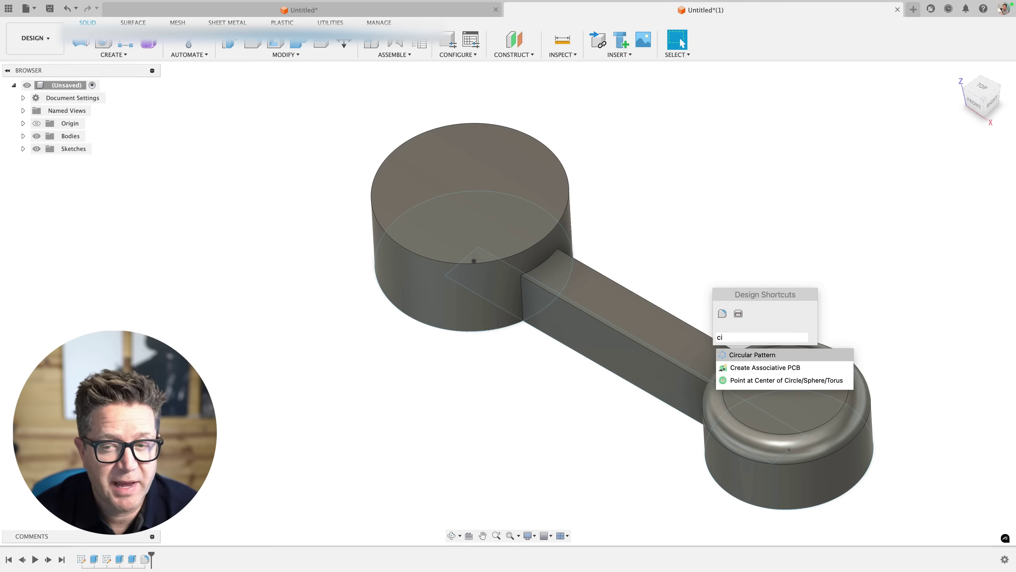
pyautogui.write('ircu')
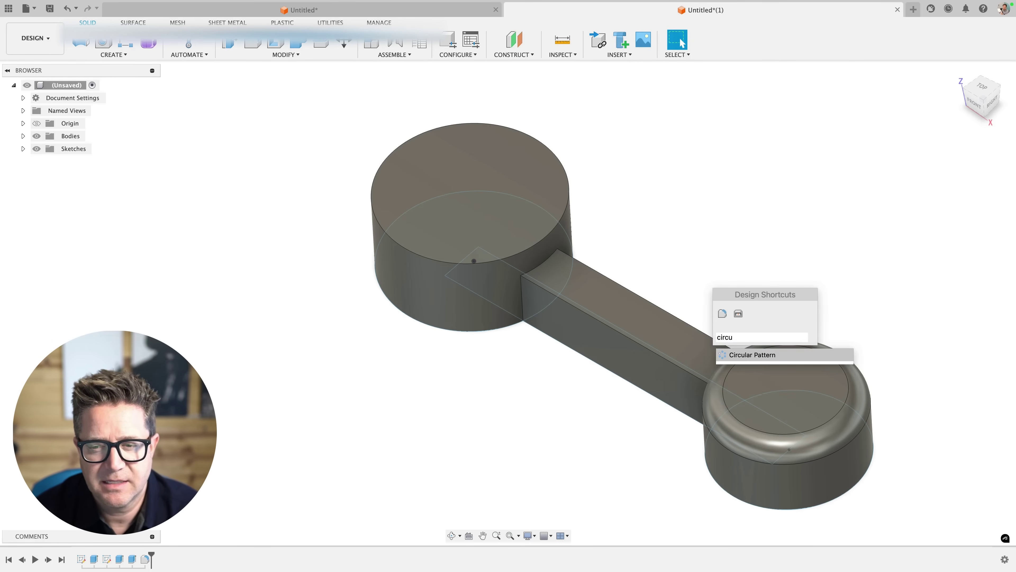
pyautogui.press('Return')
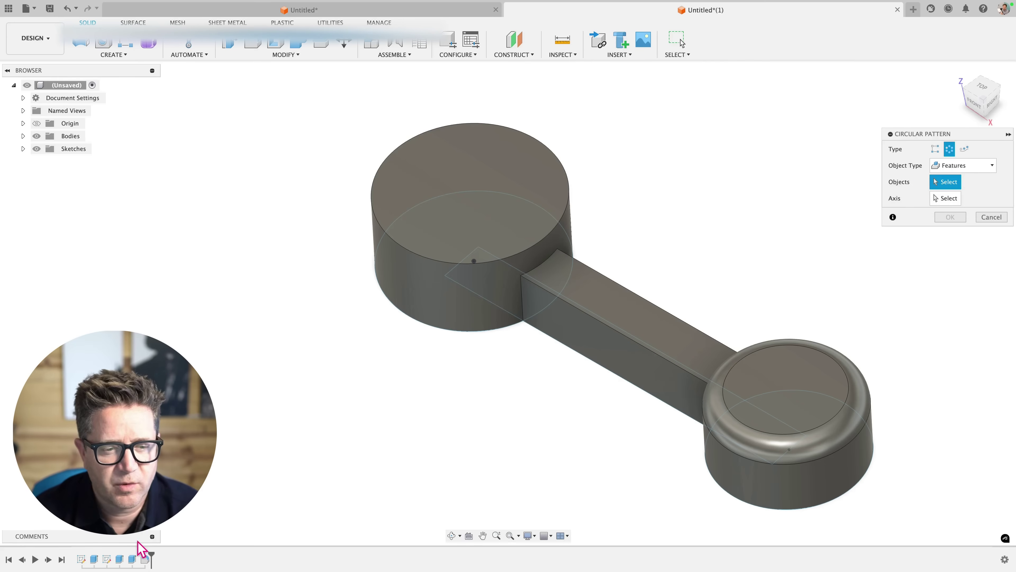
pyautogui.click(132, 558)
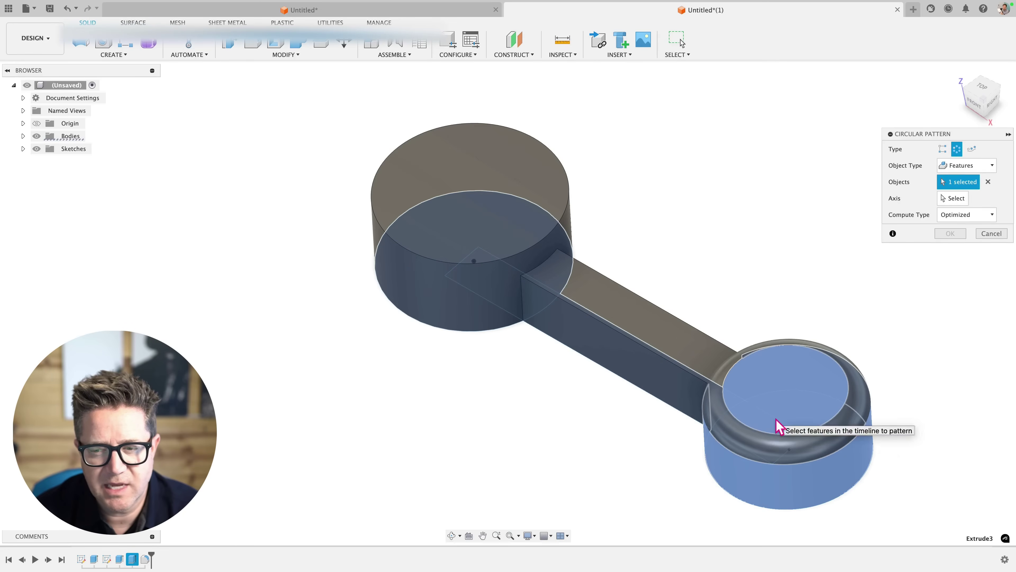
pyautogui.click(117, 559)
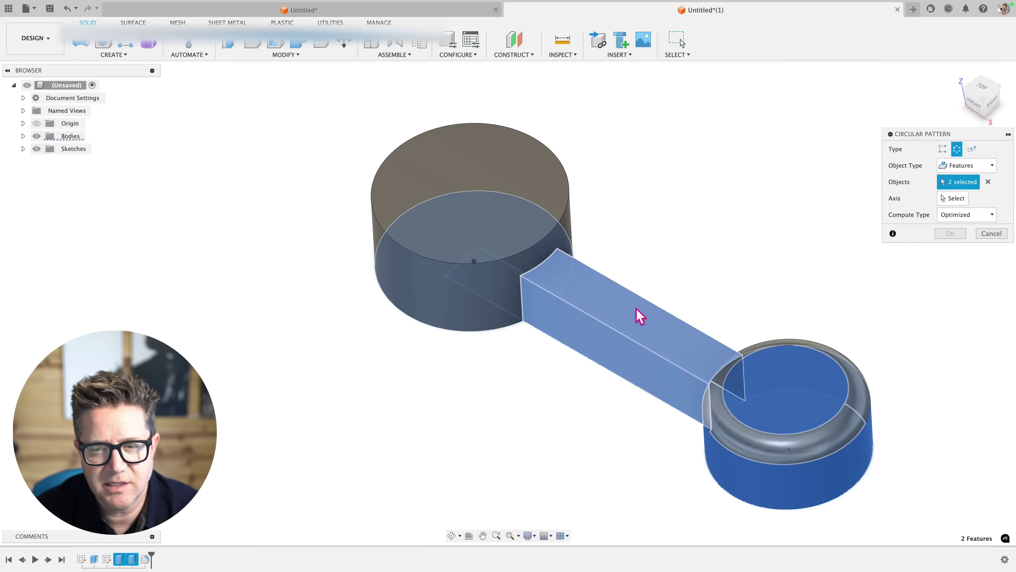
pyautogui.click(148, 560)
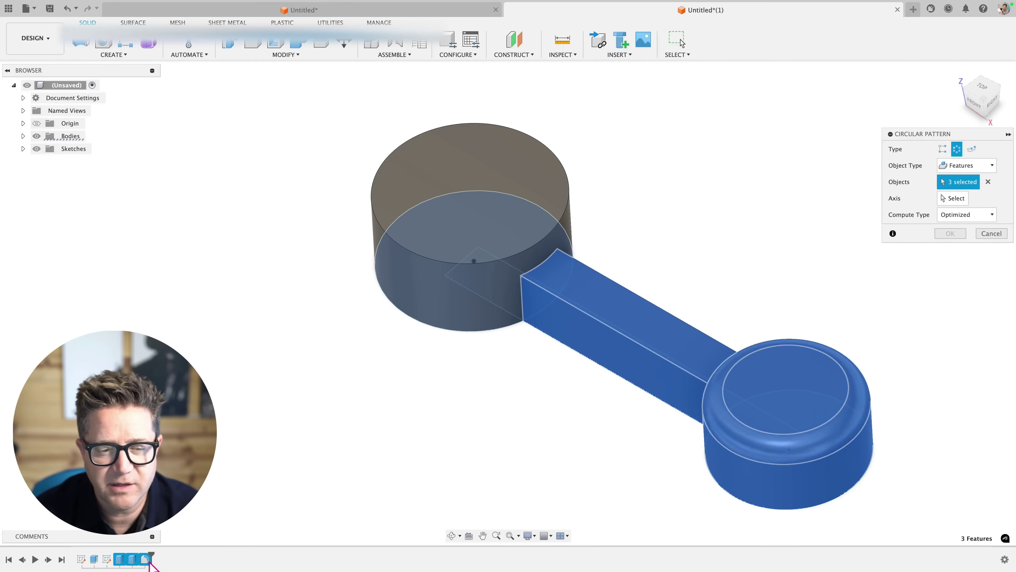
# - Use the hub cylinder's axis as the pattern axis
pyautogui.click(956, 198)
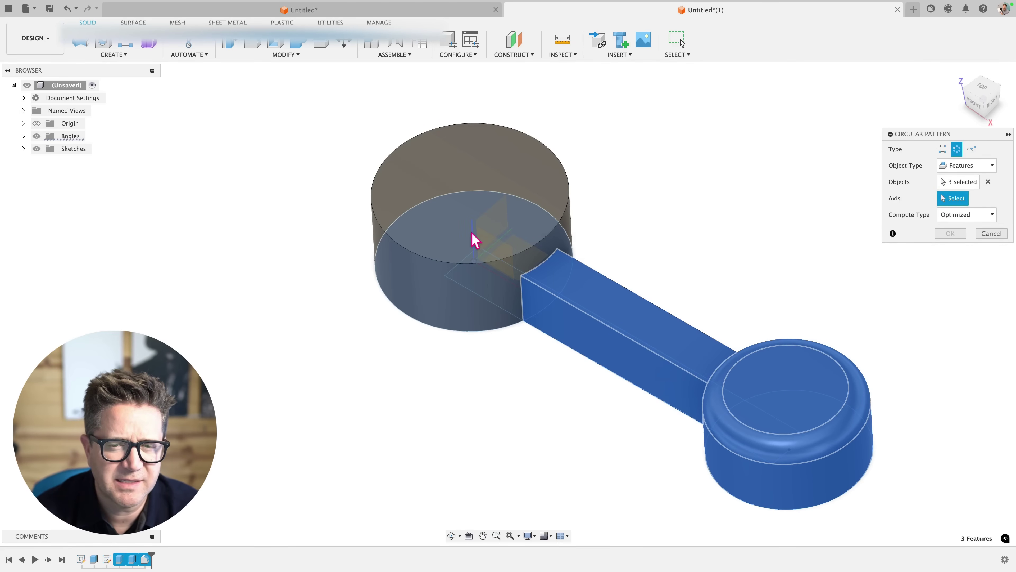
pyautogui.scroll(3, 474, 240)
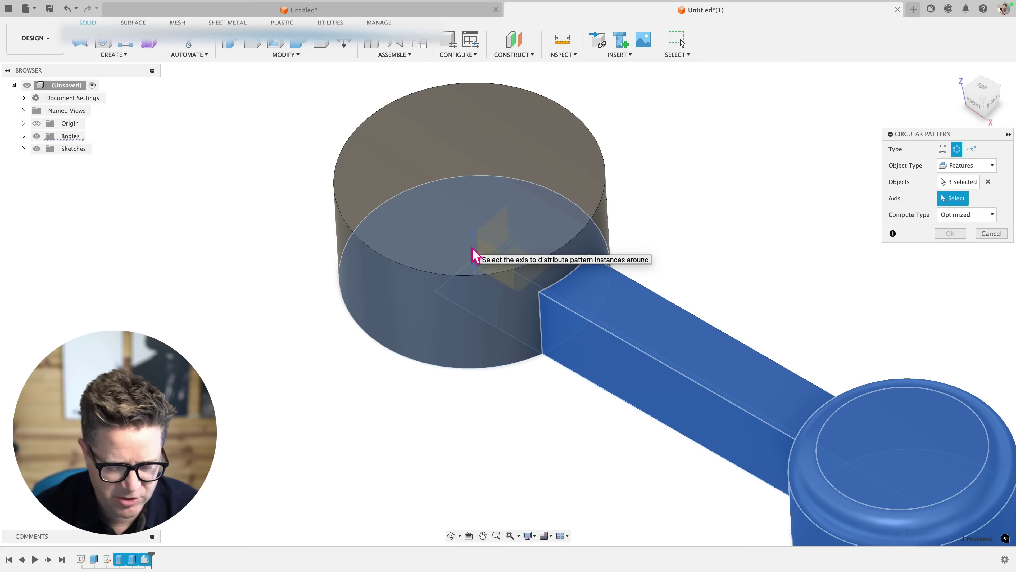
pyautogui.click(475, 236)
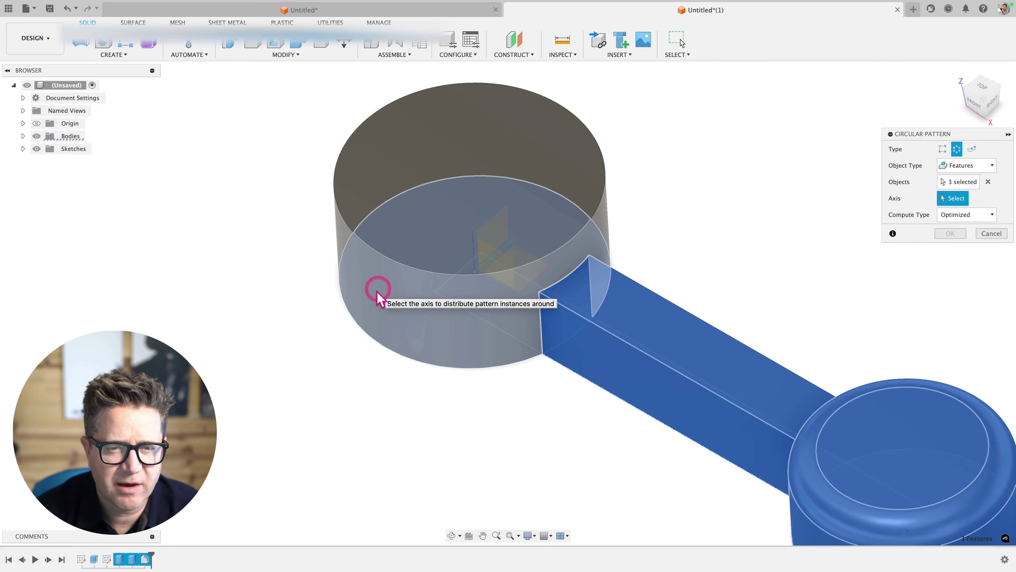
pyautogui.click(377, 291)
pyautogui.scroll(-5, 412, 279)
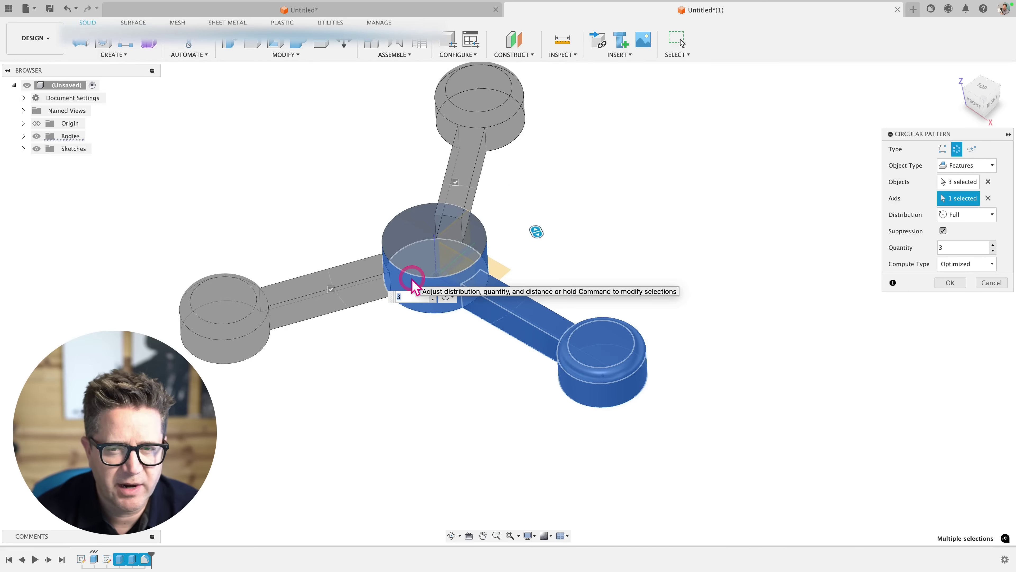
# - Raise the pattern quantity to 8 and turn off Suppression
pyautogui.click(993, 245)
pyautogui.click(993, 244)
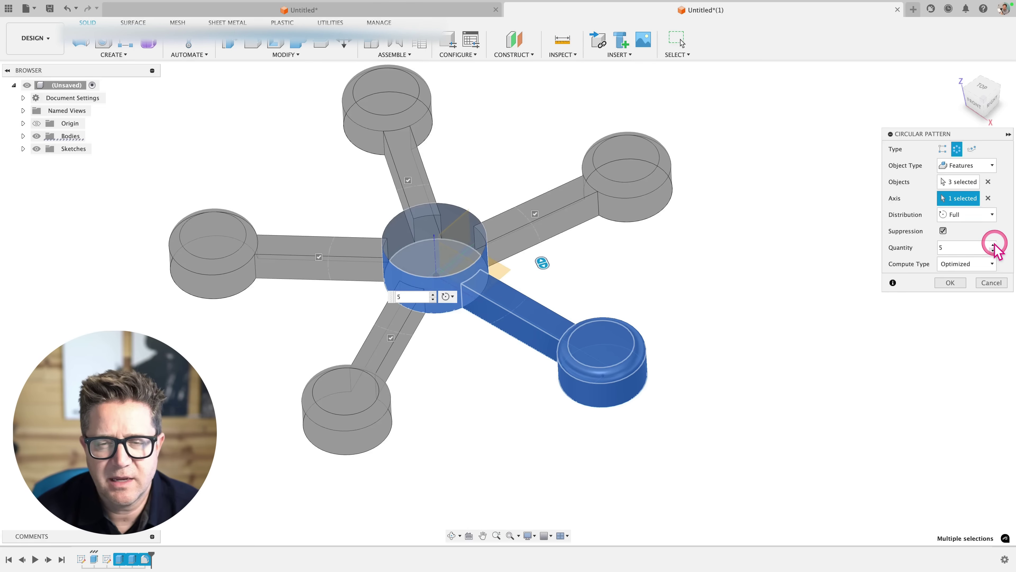
pyautogui.click(993, 245)
pyautogui.click(993, 244)
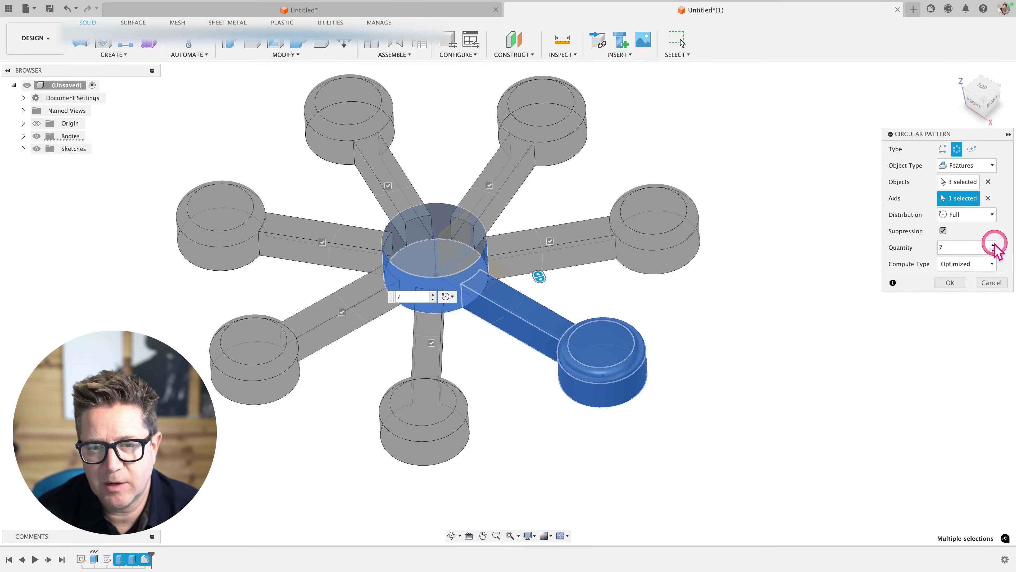
pyautogui.click(993, 244)
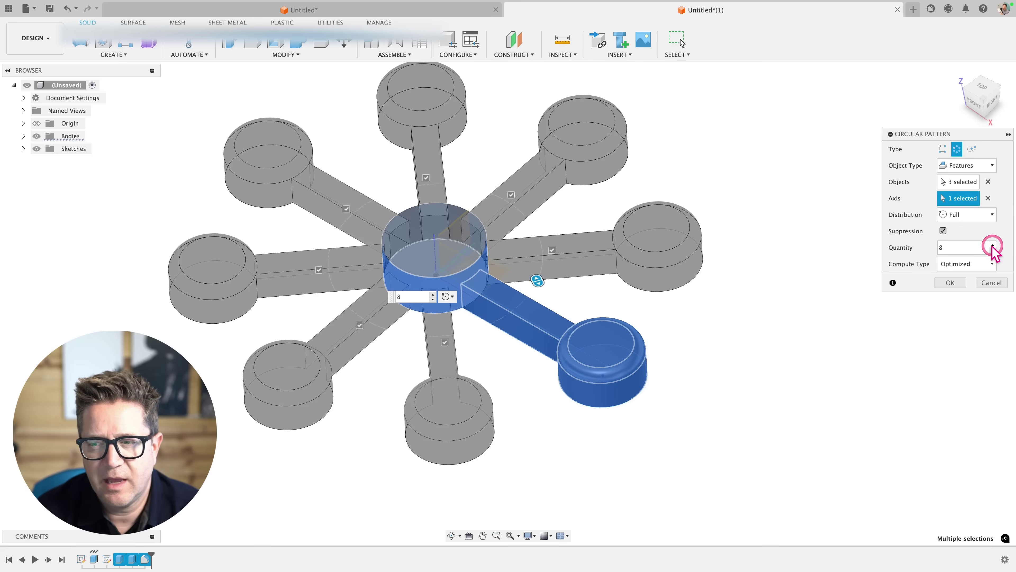
pyautogui.click(942, 230)
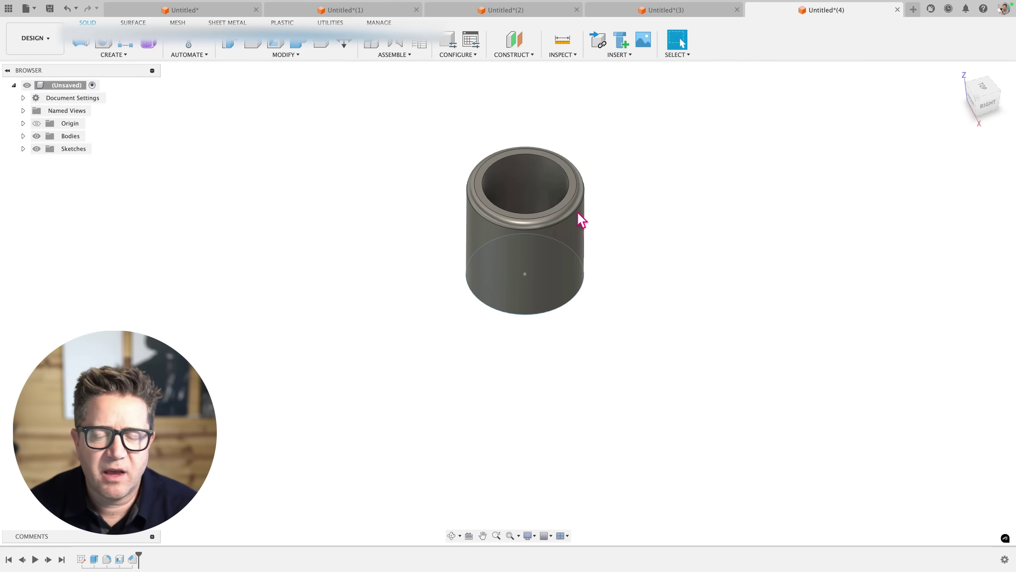
# - Show the origin planes and axes and start a new circular pattern
pyautogui.keyDown('shift'); pyautogui.moveTo(637, 229); pyautogui.dragTo(627, 191, button='middle'); pyautogui.keyUp('shift')
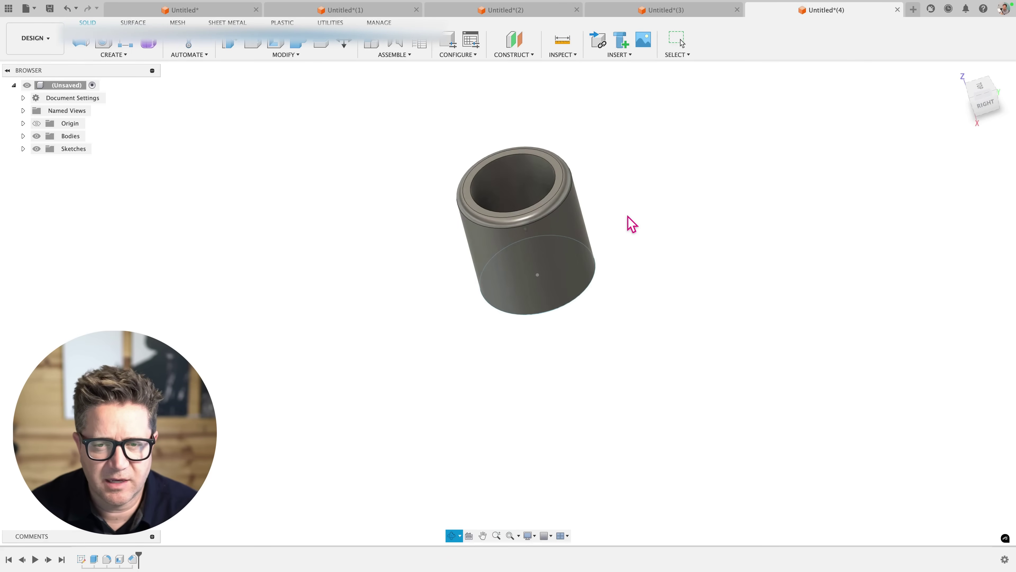
pyautogui.scroll(-2, 632, 224)
pyautogui.keyDown('shift'); pyautogui.moveTo(633, 228); pyautogui.dragTo(536, 245, button='middle'); pyautogui.keyUp('shift')
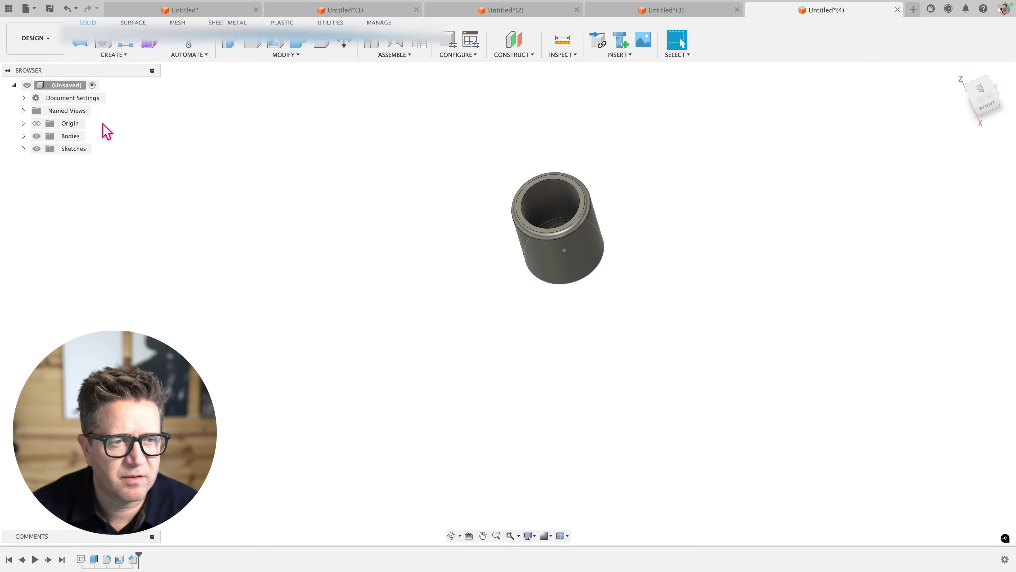
pyautogui.click(36, 124)
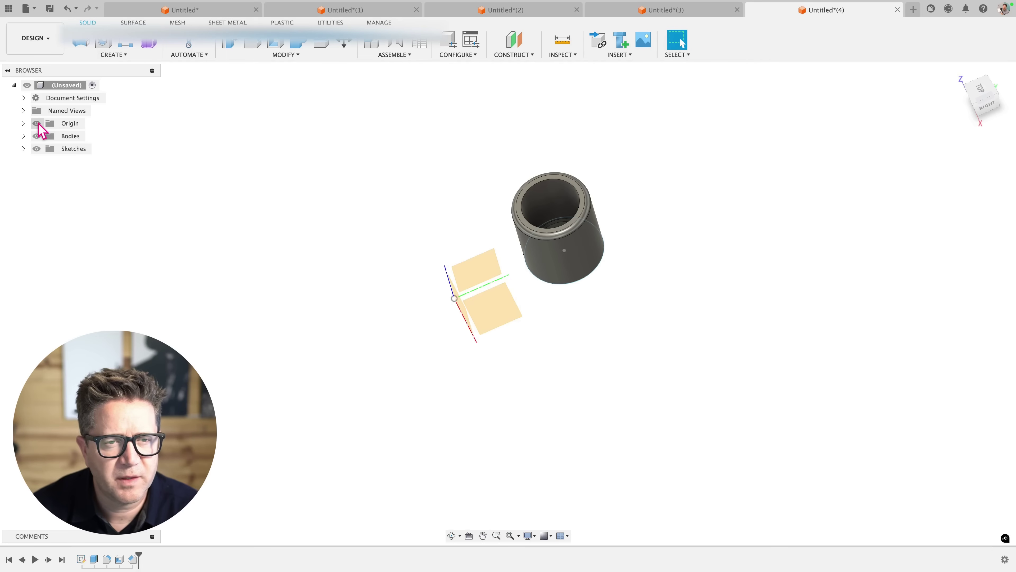
pyautogui.click(119, 59)
pyautogui.moveTo(106, 281)
pyautogui.click(191, 295)
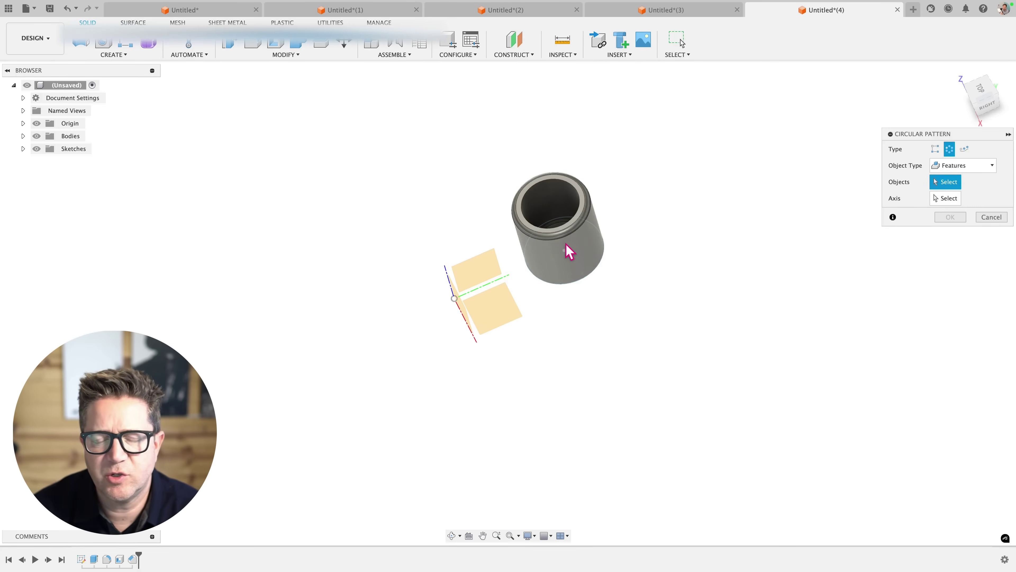
pyautogui.keyDown('shift'); pyautogui.moveTo(539, 209); pyautogui.dragTo(580, 182, button='middle'); pyautogui.keyUp('shift')
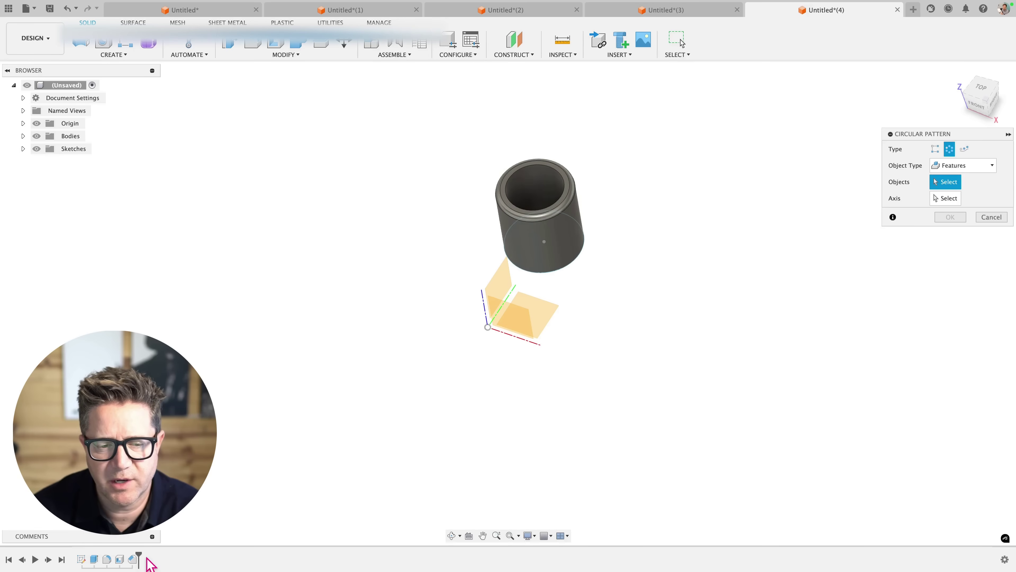
pyautogui.scroll(3, 602, 216)
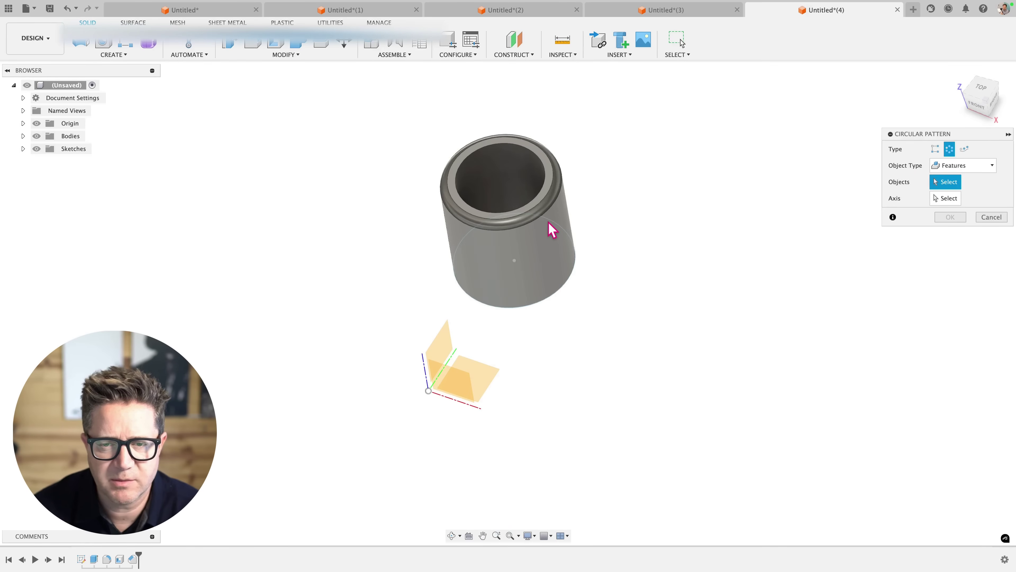
# - Pattern Bodies, choosing the cylinder body and the blue origin axis
pyautogui.click(964, 166)
pyautogui.click(968, 182)
pyautogui.click(561, 261)
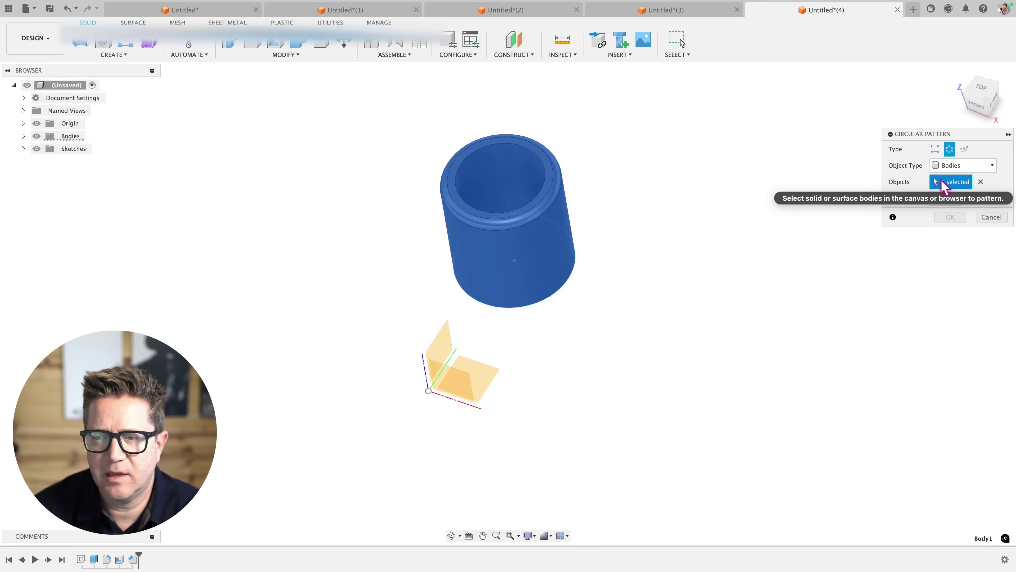
pyautogui.click(945, 198)
pyautogui.click(427, 372)
# - Set the quantity to 6 copies and confirm the pattern
pyautogui.scroll(-3, 576, 365)
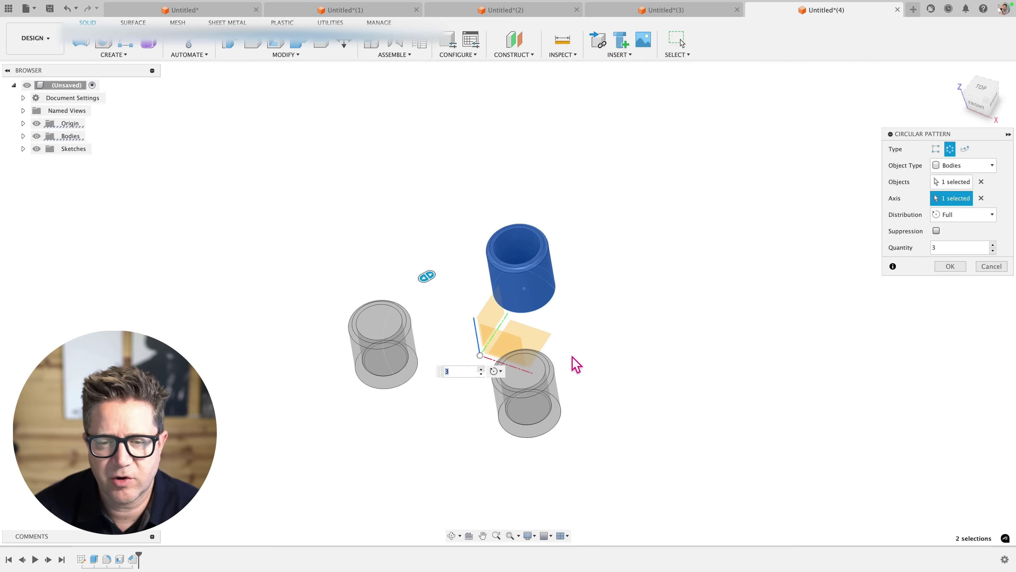
pyautogui.click(992, 245)
pyautogui.click(992, 244)
pyautogui.click(992, 245)
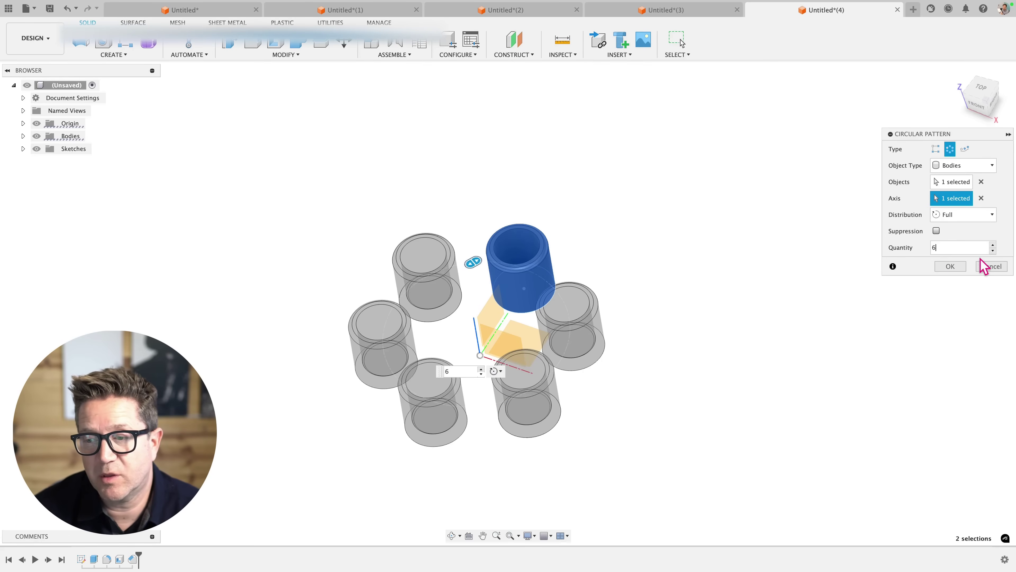
pyautogui.click(949, 267)
pyautogui.keyDown('shift'); pyautogui.moveTo(676, 227); pyautogui.dragTo(651, 297, button='middle'); pyautogui.keyUp('shift')
pyautogui.scroll(3, 500, 330)
pyautogui.scroll(2, 500, 330)
pyautogui.scroll(-1, 483, 306)
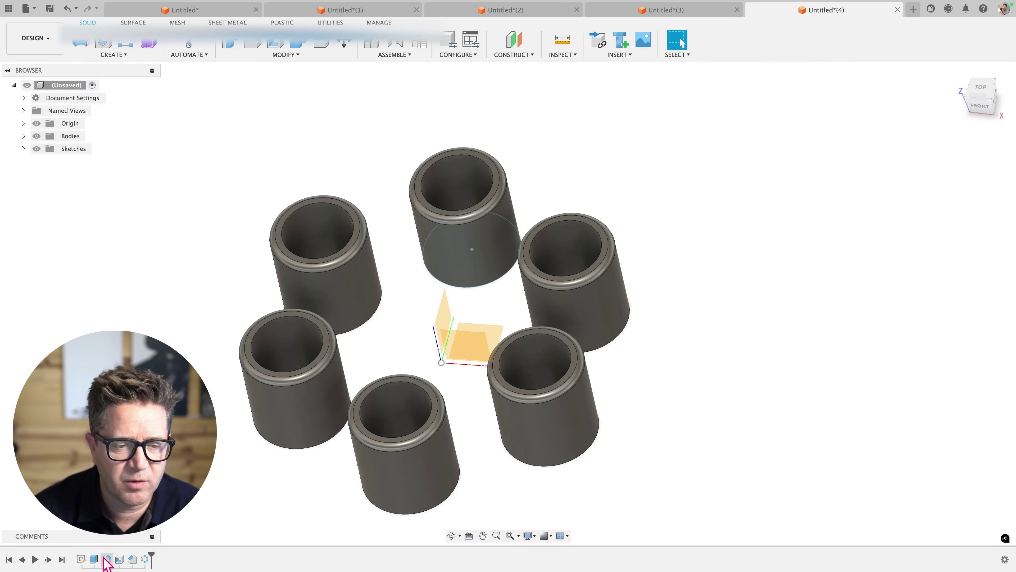
# - Edit the cylinder's top rim fillet to a 7.50 mm radius
pyautogui.doubleClick(119, 560)
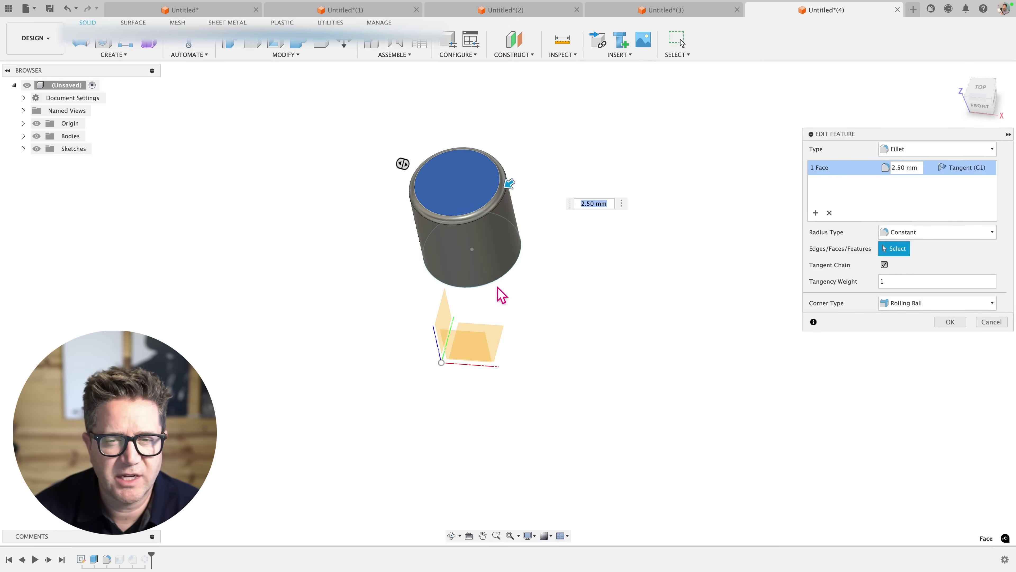
pyautogui.moveTo(509, 185); pyautogui.dragTo(519, 206)
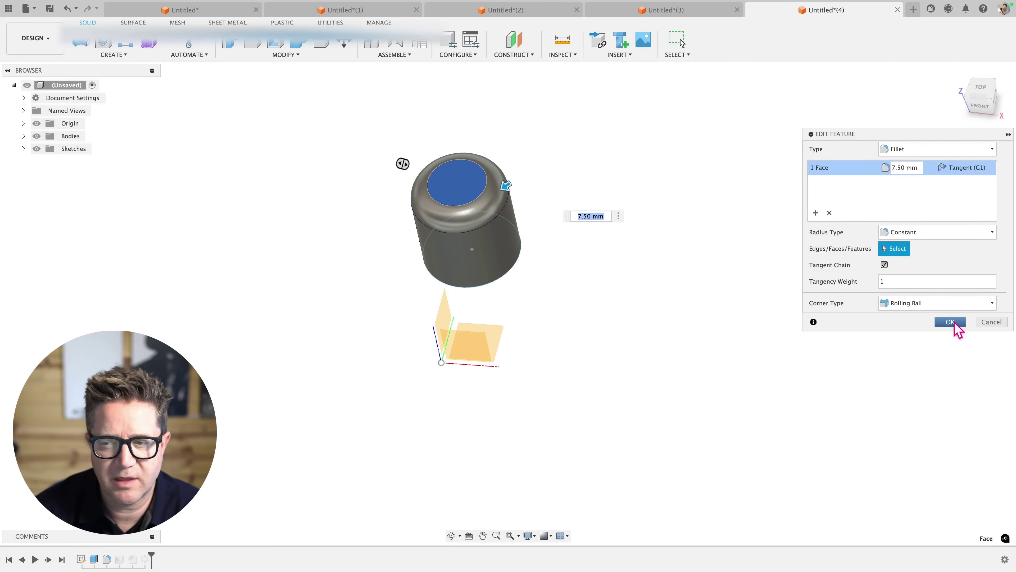
pyautogui.click(957, 329)
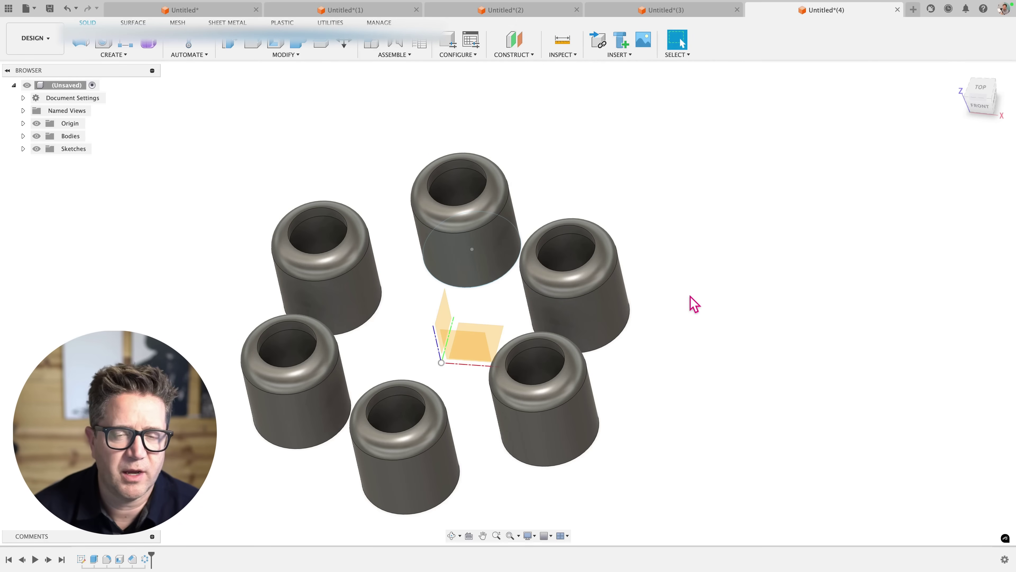
pyautogui.scroll(-2, 697, 320)
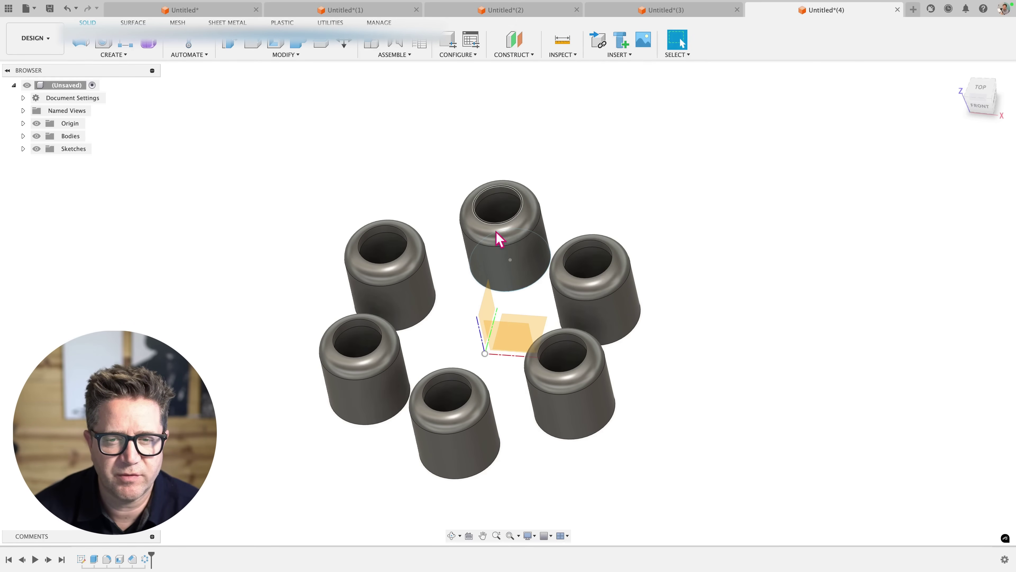
pyautogui.scroll(3, 528, 236)
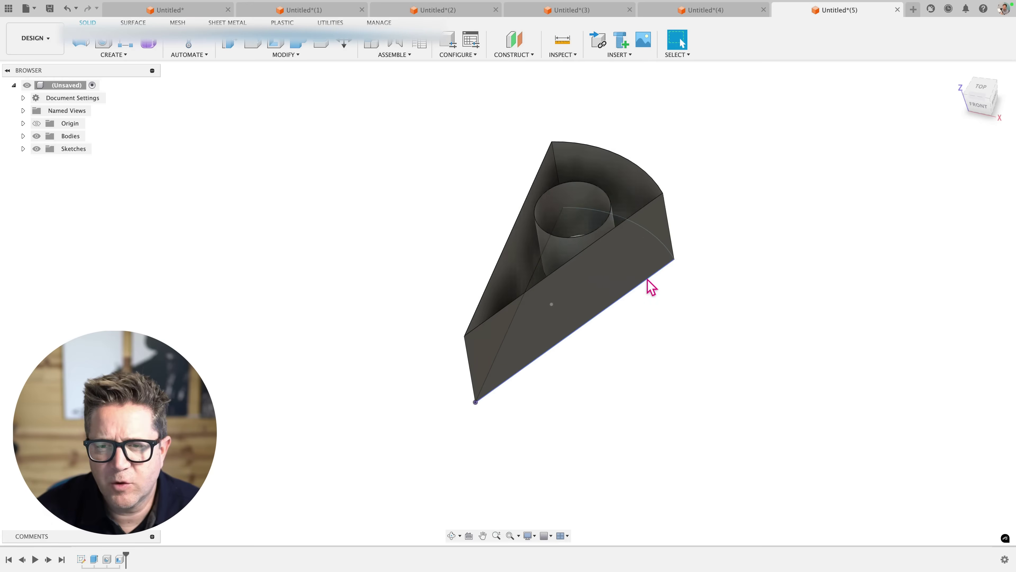
# - Start a circular pattern of the wedge body around its corner edge
pyautogui.scroll(3, 678, 265)
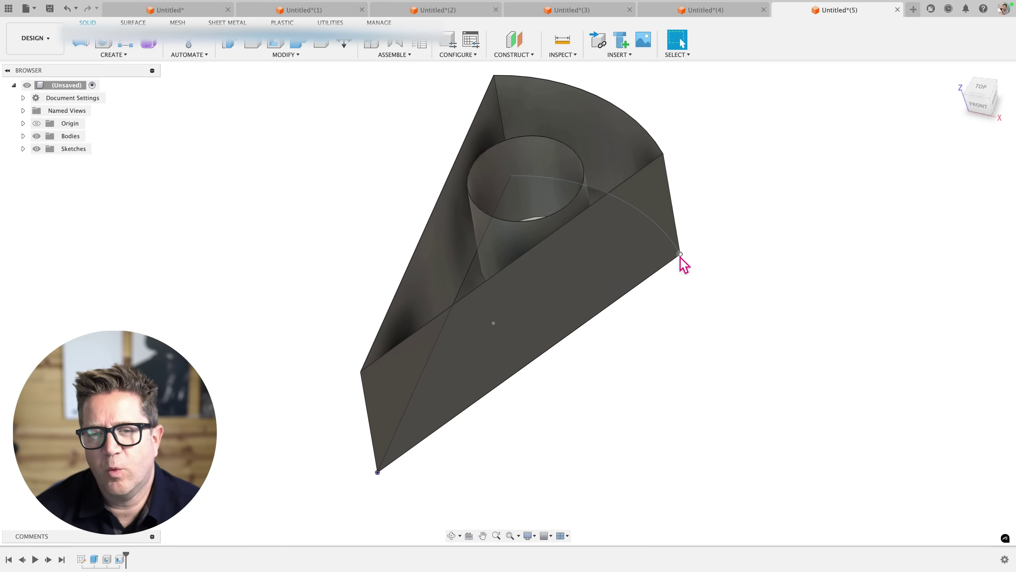
pyautogui.scroll(-1, 682, 264)
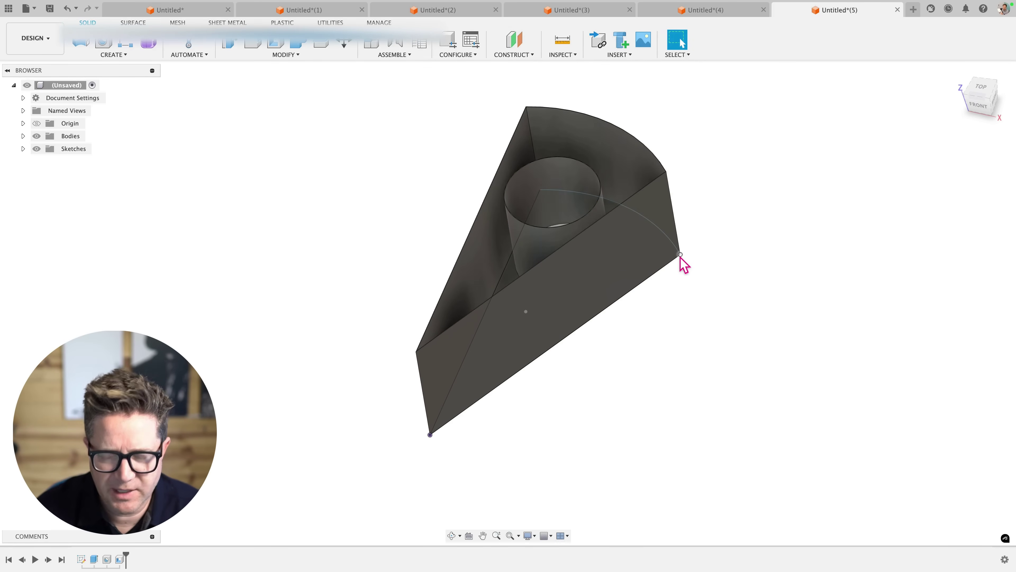
pyautogui.write('scirc')
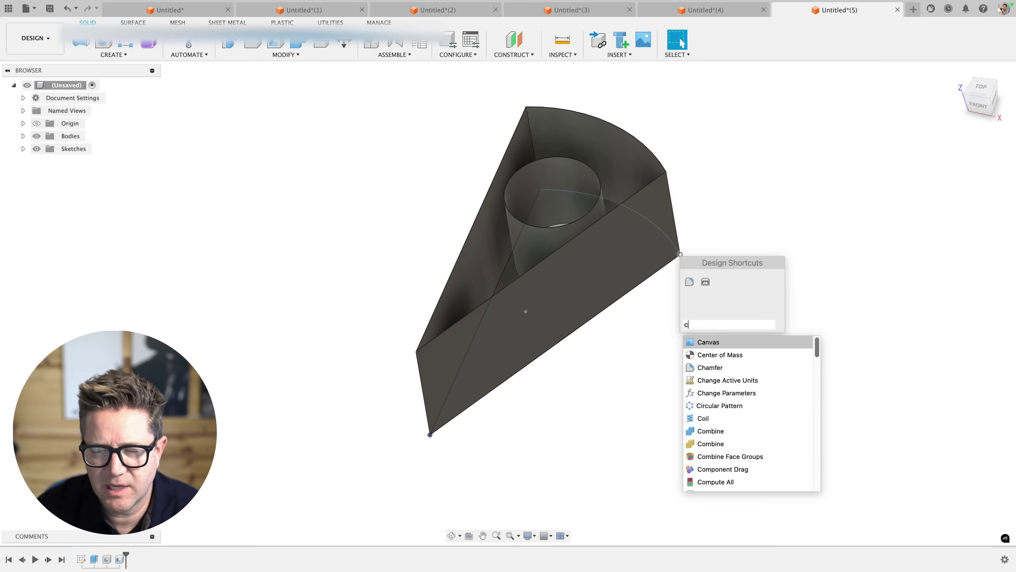
pyautogui.press('Return')
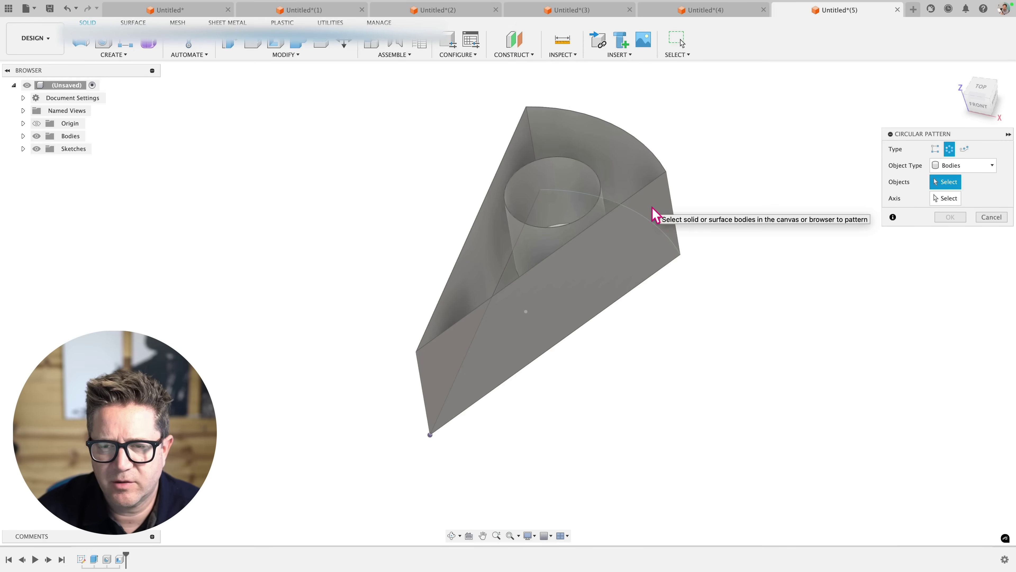
pyautogui.click(656, 216)
pyautogui.click(946, 197)
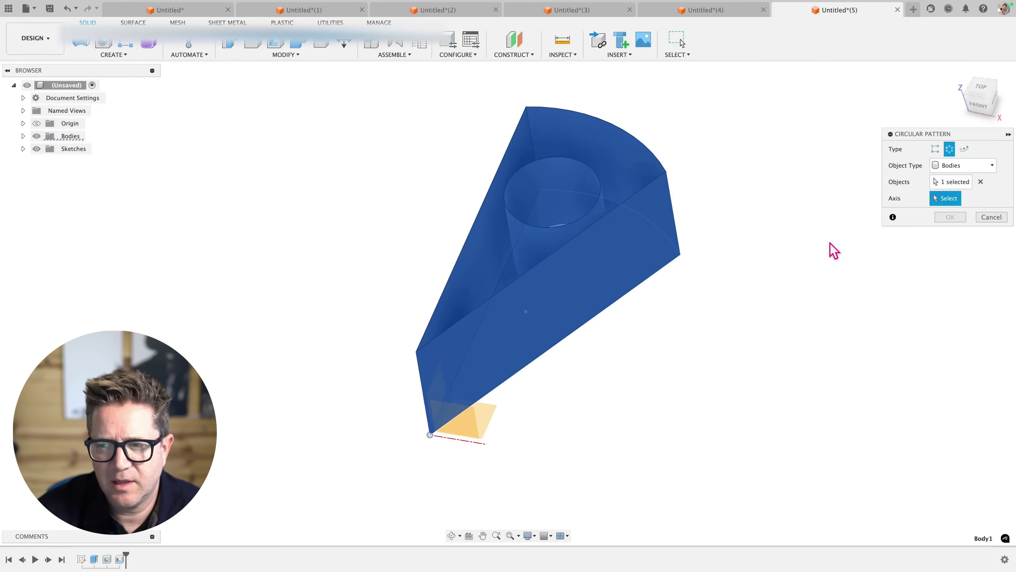
pyautogui.click(420, 375)
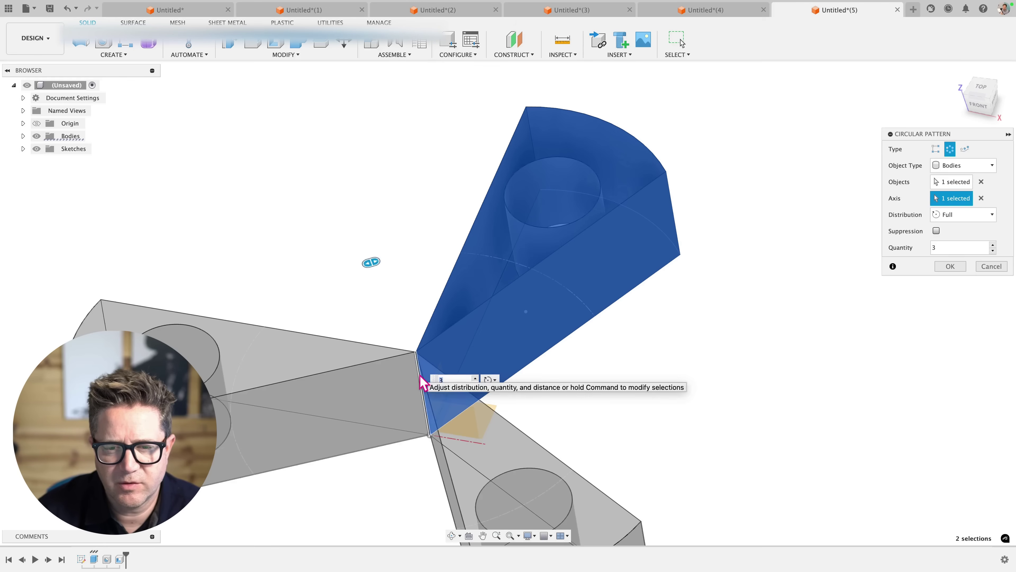
# - Raise the wedge pattern quantity to 10 copies
pyautogui.click(993, 245)
pyautogui.click(993, 244)
pyautogui.click(993, 244)
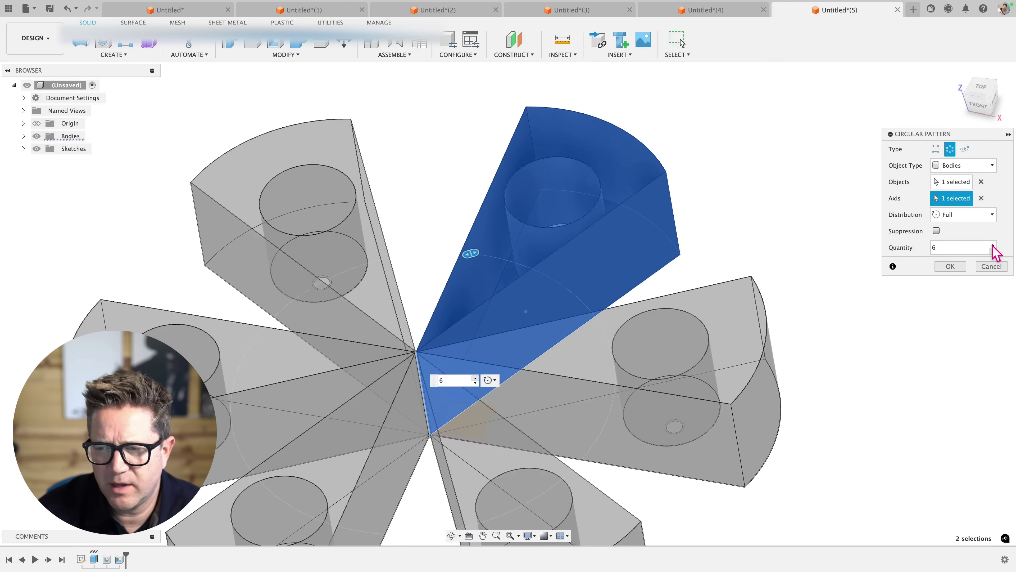
pyautogui.click(993, 244)
pyautogui.click(992, 245)
pyautogui.click(993, 245)
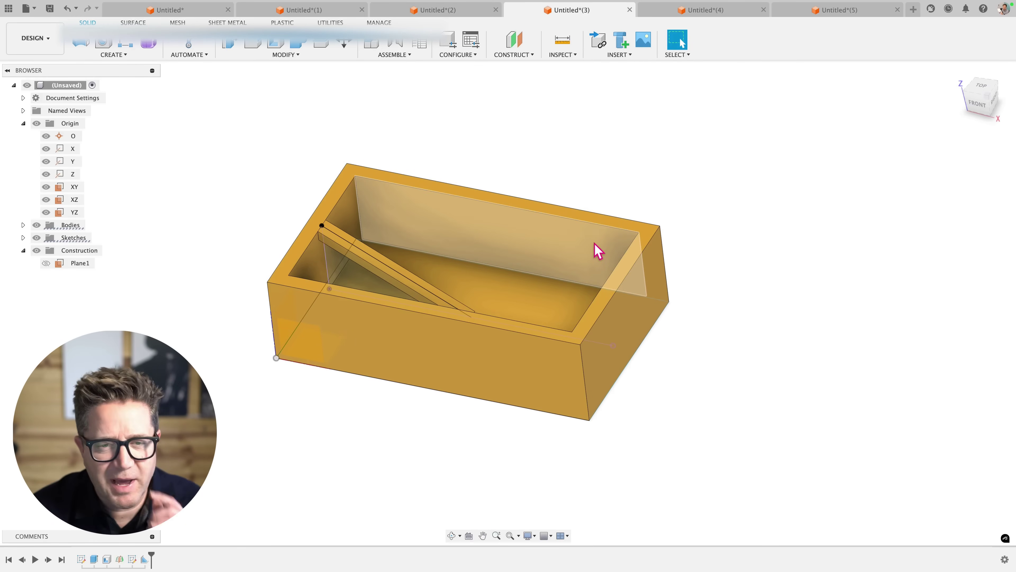
pyautogui.keyDown('shift'); pyautogui.moveTo(588, 232); pyautogui.dragTo(400, 292, button='middle'); pyautogui.keyUp('shift')
pyautogui.scroll(3, 417, 284)
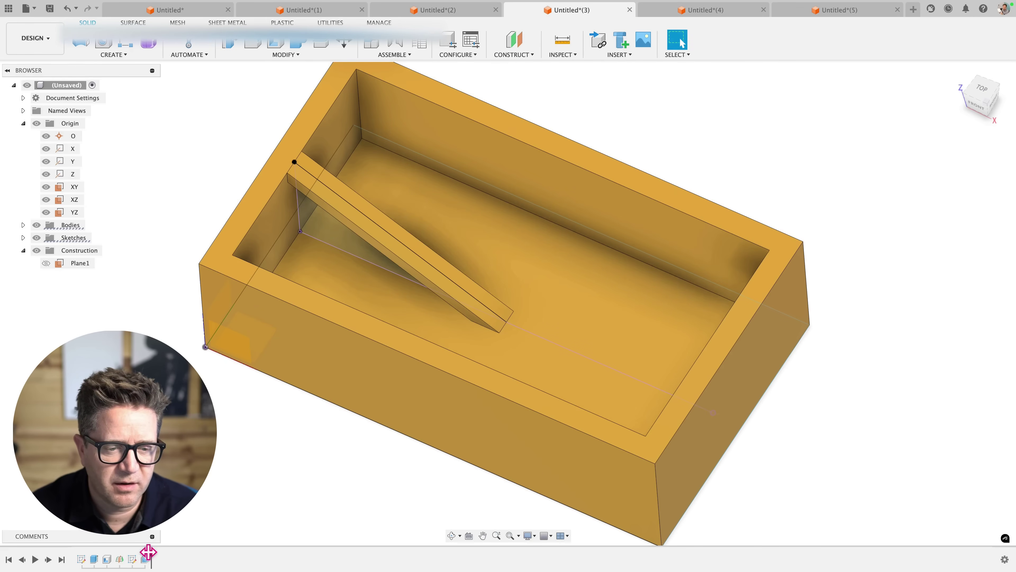
pyautogui.moveTo(136, 553); pyautogui.dragTo(138, 554)
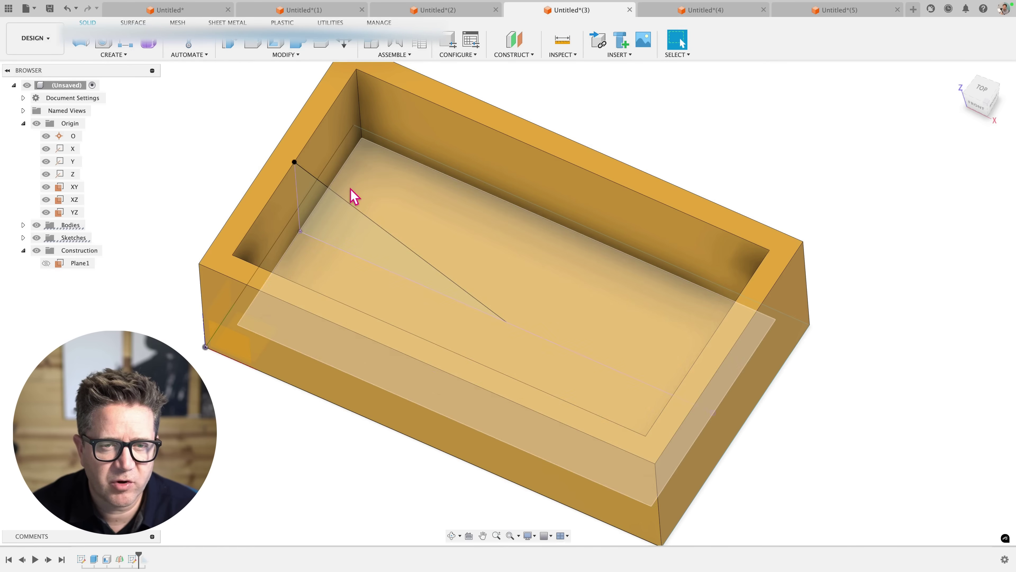
pyautogui.moveTo(150, 555); pyautogui.dragTo(151, 554)
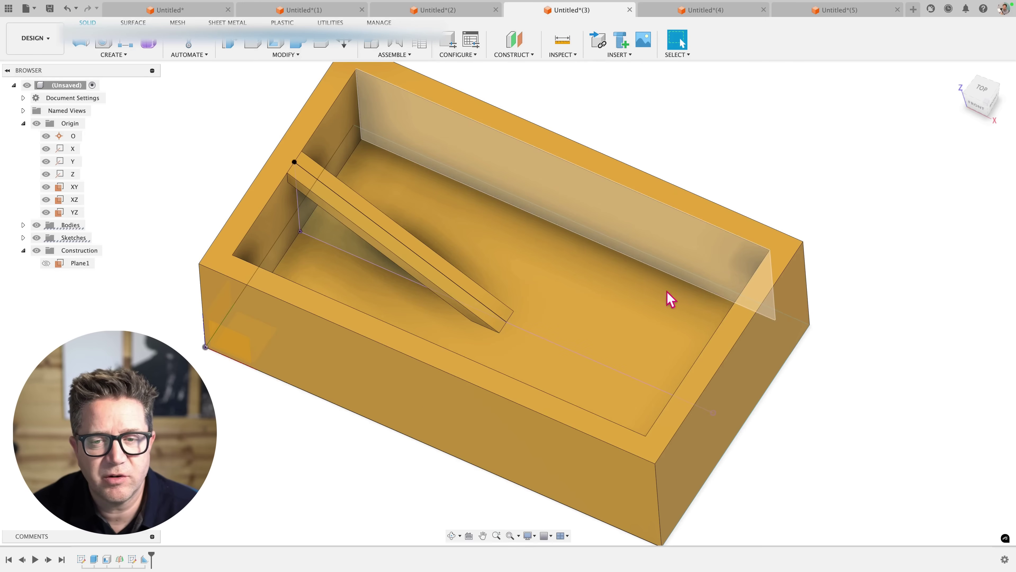
pyautogui.scroll(-2, 640, 296)
pyautogui.scroll(1, 613, 277)
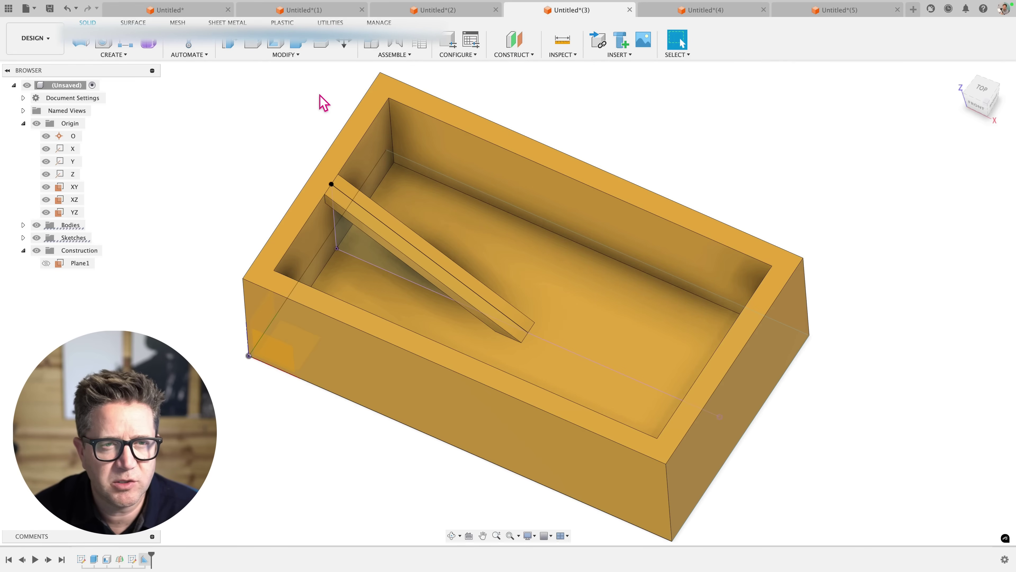
# - Start a circular pattern from the Create menu, then cancel it
pyautogui.rightClick(306, 103)
pyautogui.press('Escape')
pyautogui.click(116, 54)
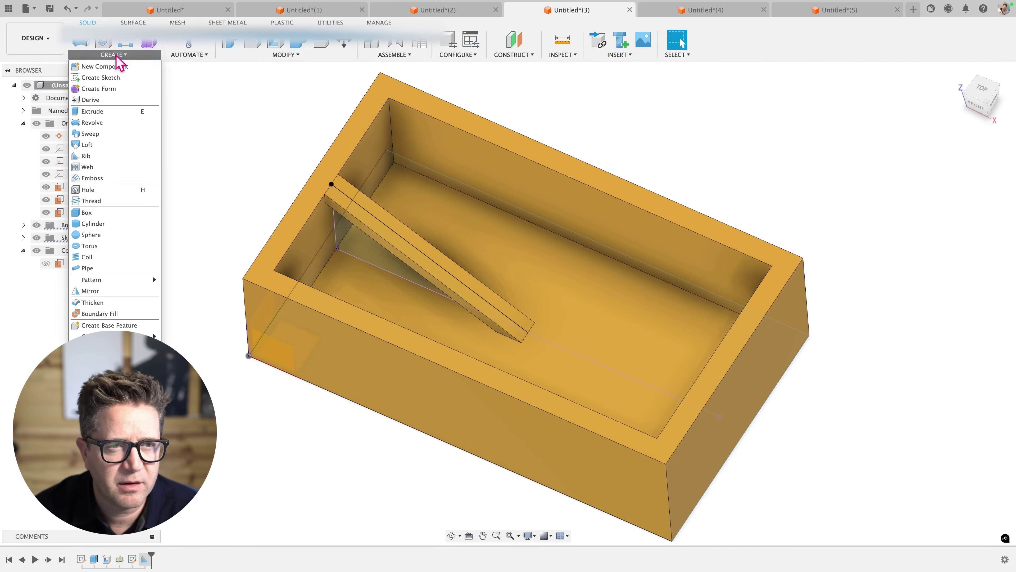
pyautogui.moveTo(103, 280)
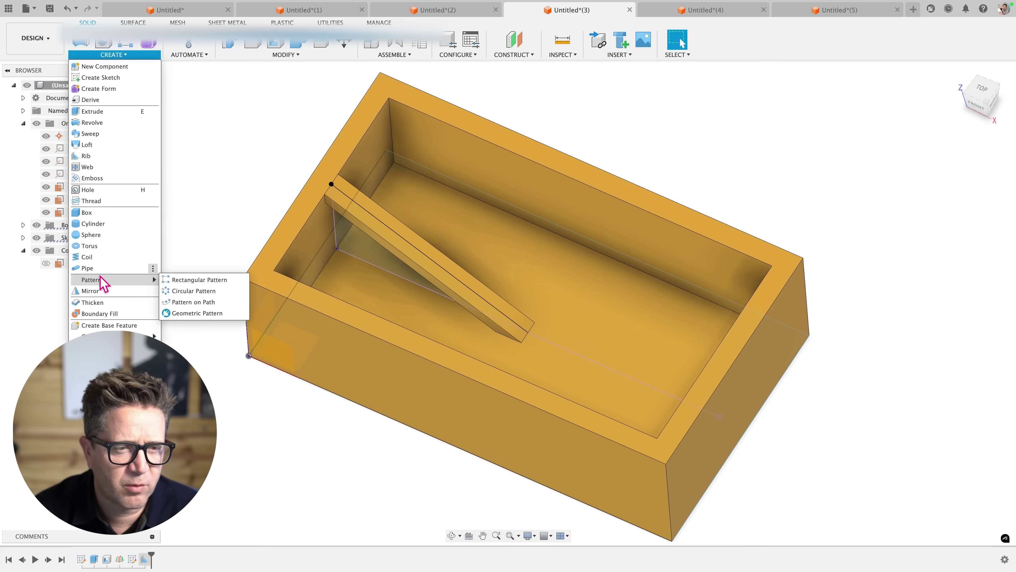
pyautogui.click(184, 291)
pyautogui.keyDown('shift'); pyautogui.moveTo(556, 205); pyautogui.dragTo(560, 186, button='middle'); pyautogui.keyUp('shift')
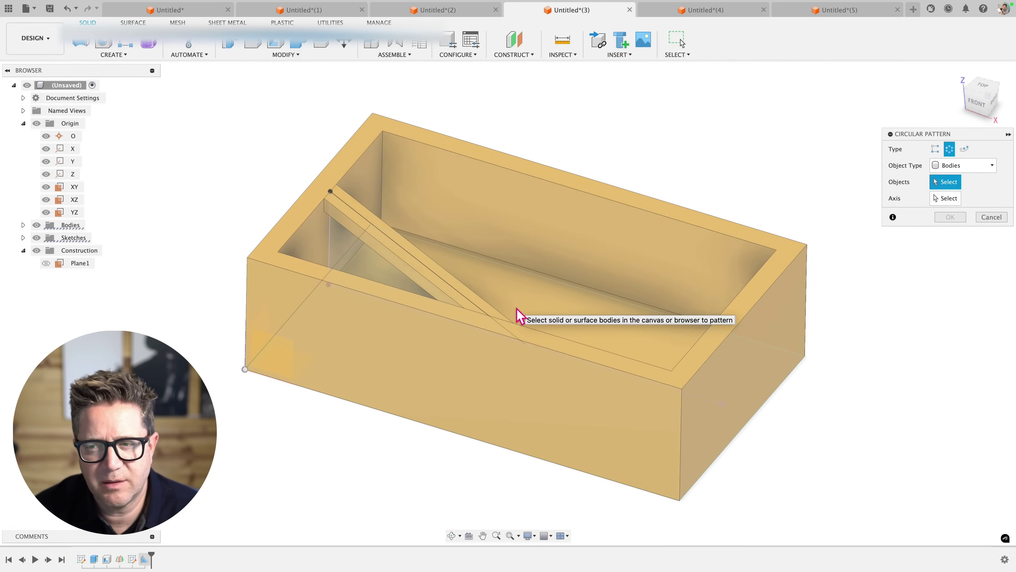
pyautogui.press('Escape')
pyautogui.scroll(-3, 518, 315)
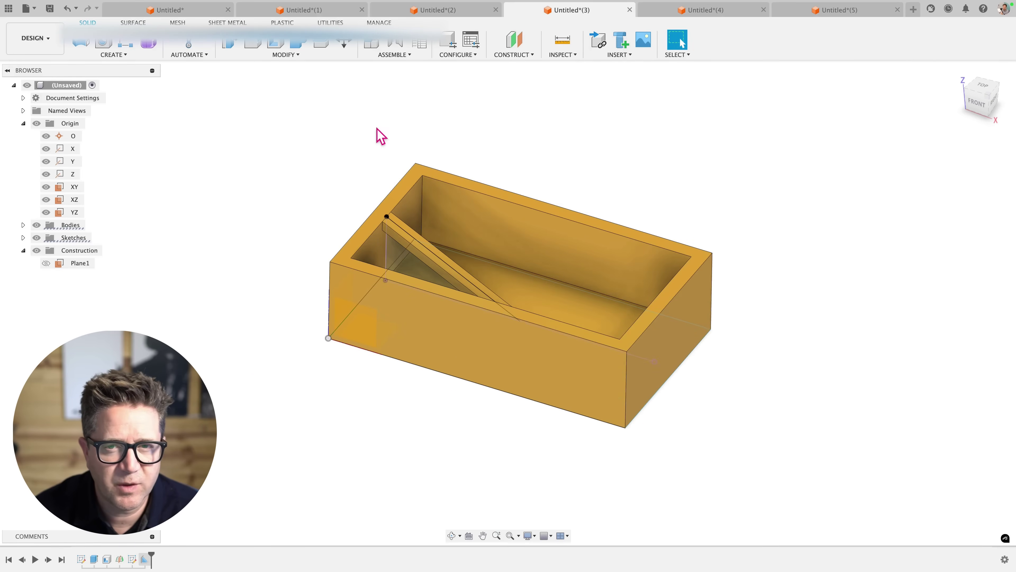
# - Make construction plane Plane1 visible and select it
pyautogui.click(522, 56)
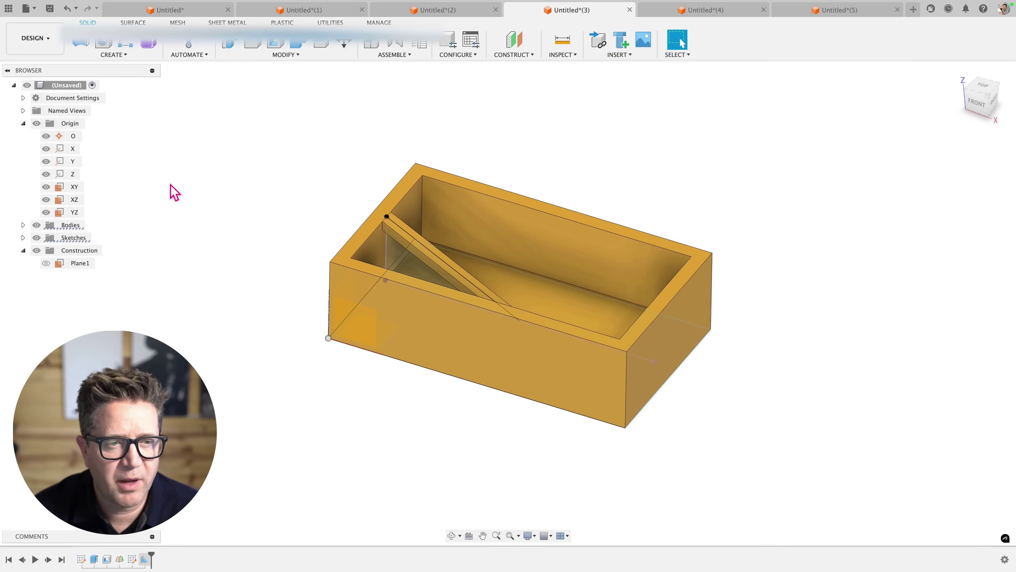
pyautogui.click(46, 263)
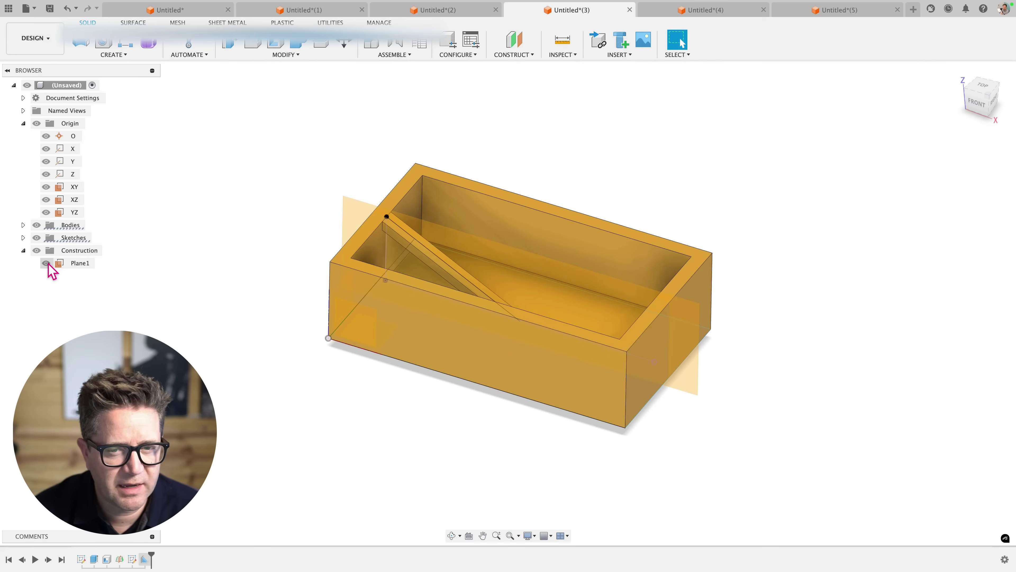
pyautogui.click(365, 219)
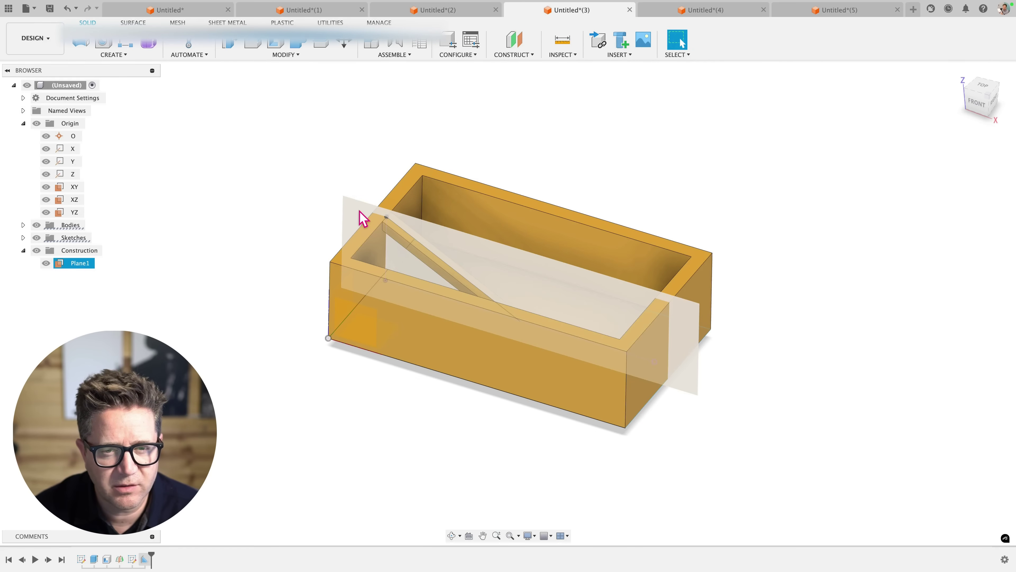
# - Start a new sketch on Plane1 with Slice turned on to cut the box away
pyautogui.click(360, 212)
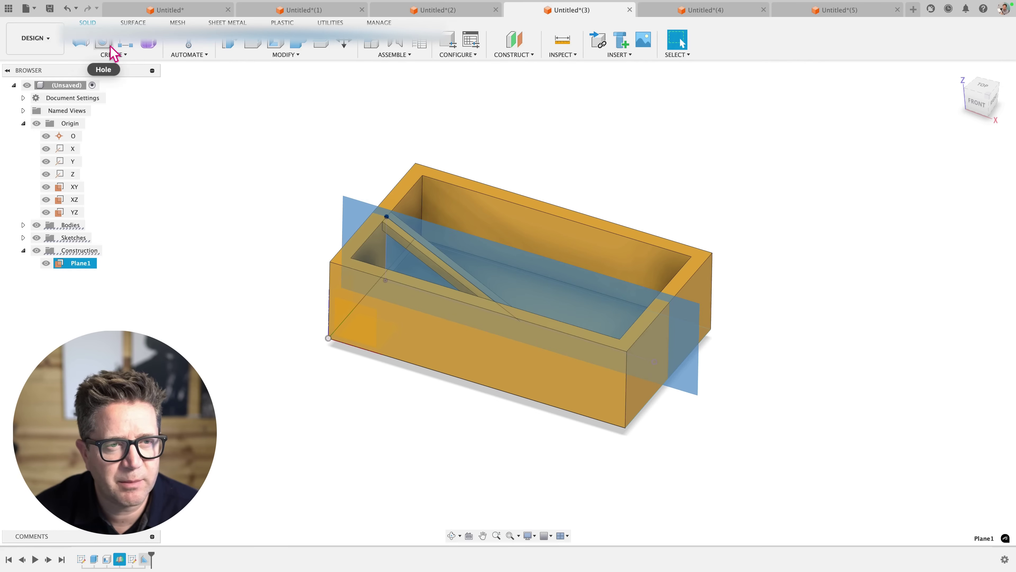
pyautogui.click(113, 54)
pyautogui.click(101, 77)
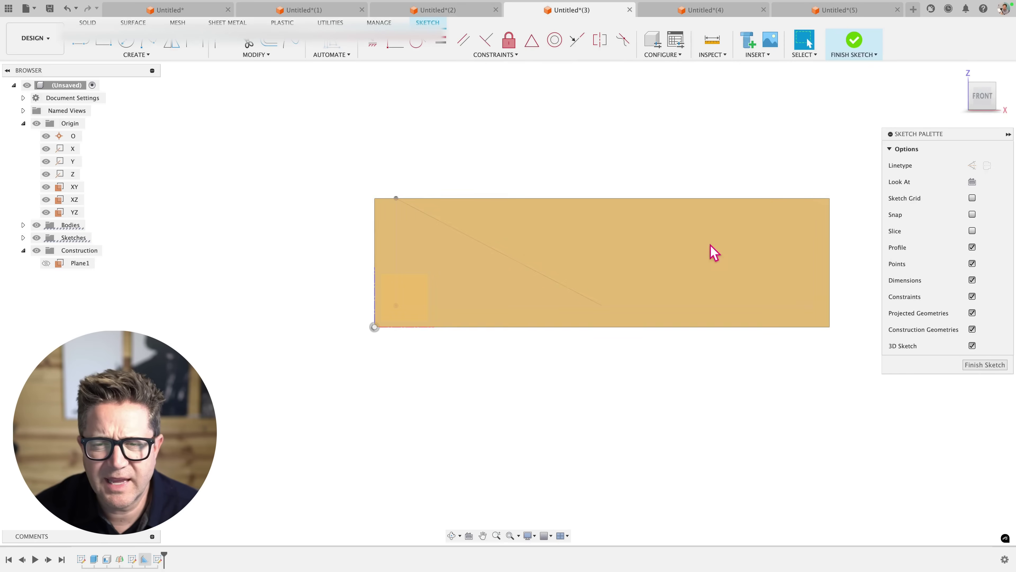
pyautogui.scroll(3, 845, 246)
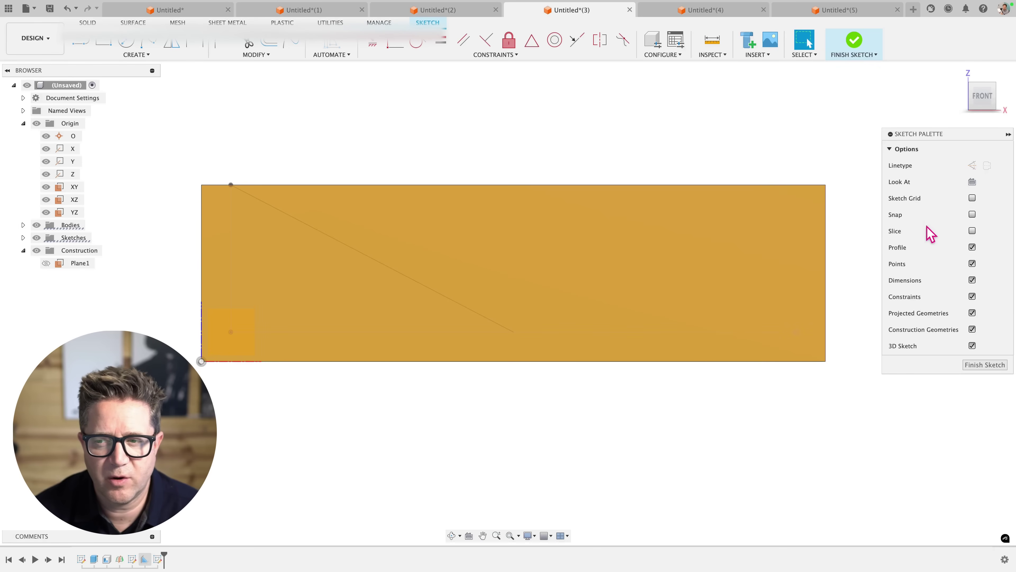
pyautogui.click(972, 231)
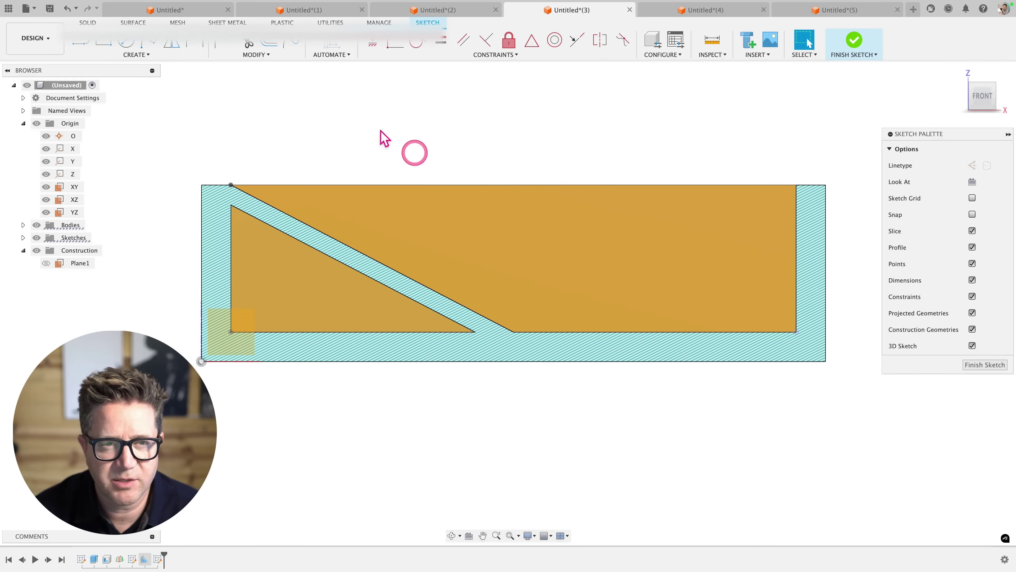
# - Draw a vertical line up from the rib's lower end and finish the sketch
pyautogui.click(80, 42)
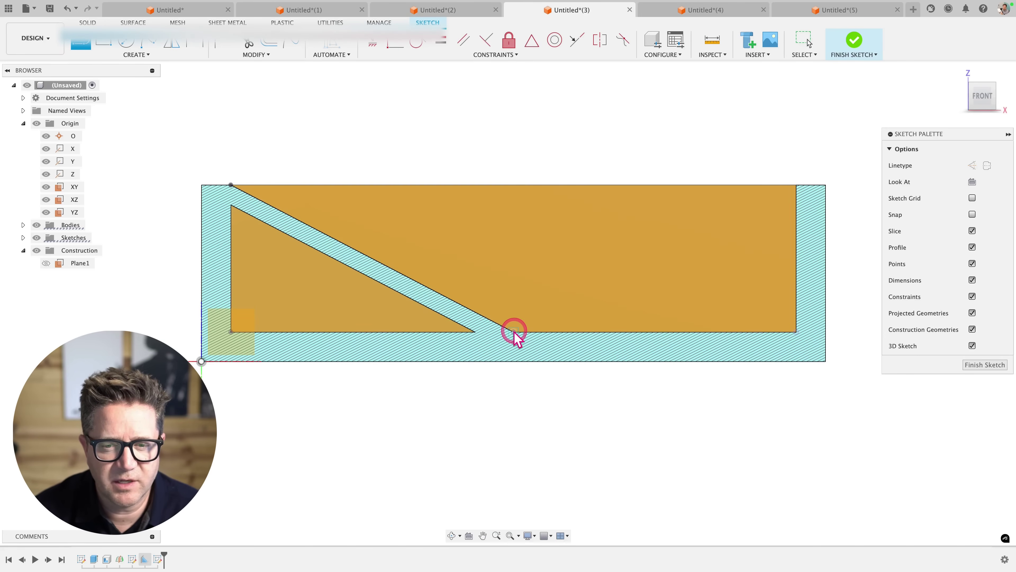
pyautogui.click(514, 332)
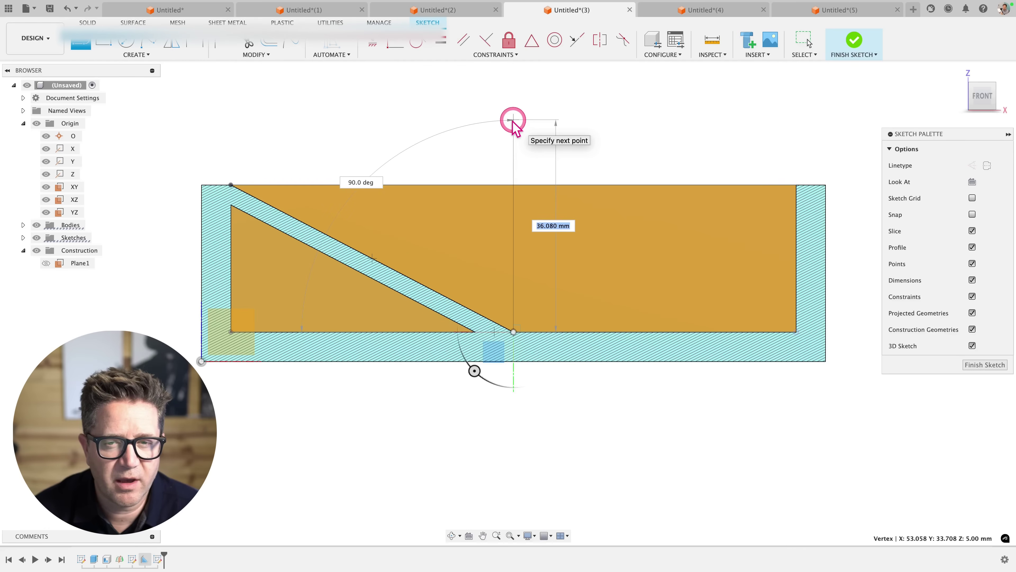
pyautogui.click(513, 119)
pyautogui.press('Escape')
pyautogui.moveTo(592, 154)
pyautogui.keyDown('shift'); pyautogui.mouseDown(button='middle')
pyautogui.moveTo(553, 175)
pyautogui.moveTo(563, 236)
pyautogui.moveTo(724, 235)
pyautogui.mouseUp(button='middle'); pyautogui.keyUp('shift')
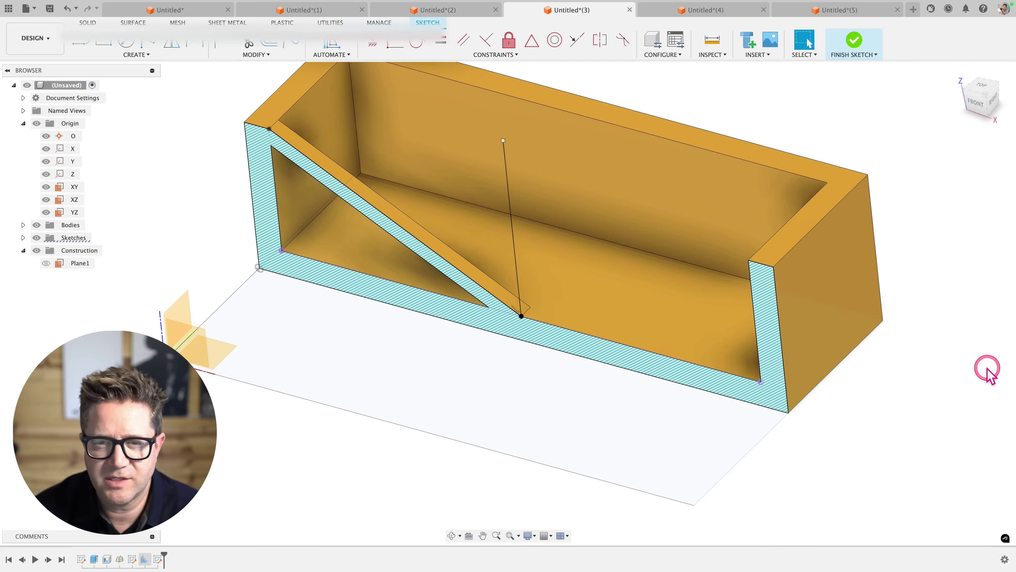
pyautogui.click(983, 364)
pyautogui.moveTo(516, 197)
pyautogui.keyDown('shift'); pyautogui.mouseDown(button='middle')
pyautogui.moveTo(514, 130)
pyautogui.moveTo(546, 100)
pyautogui.mouseUp(button='middle'); pyautogui.keyUp('shift')
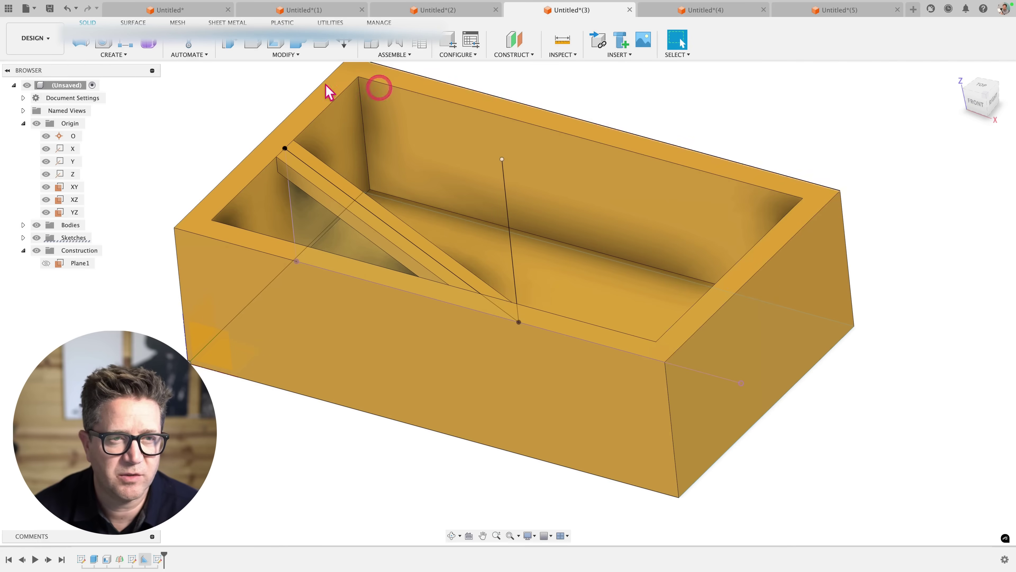
# - Circular-pattern the Rib feature 4 times around the vertical sketch line
pyautogui.click(112, 54)
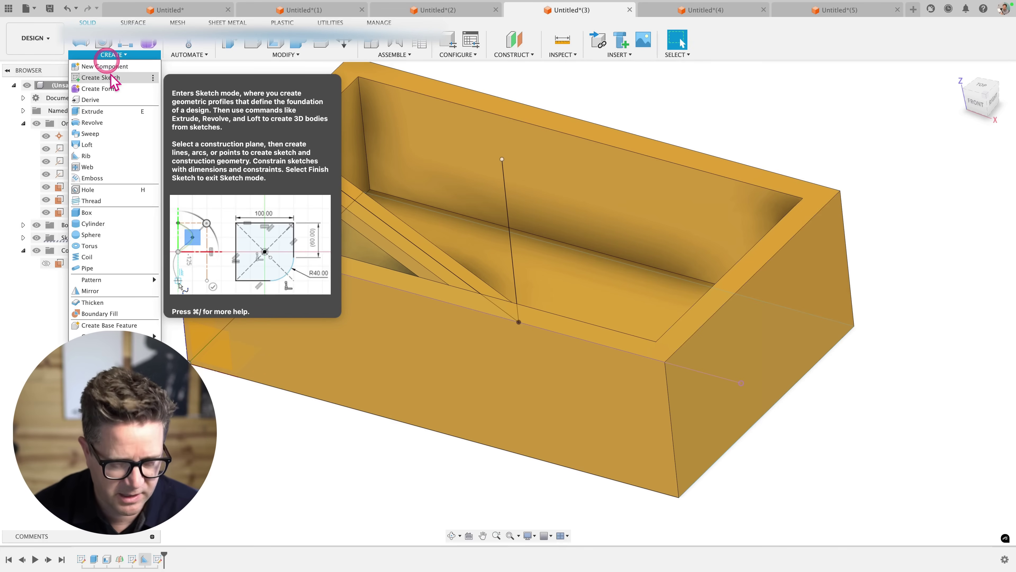
pyautogui.click(192, 291)
pyautogui.click(145, 559)
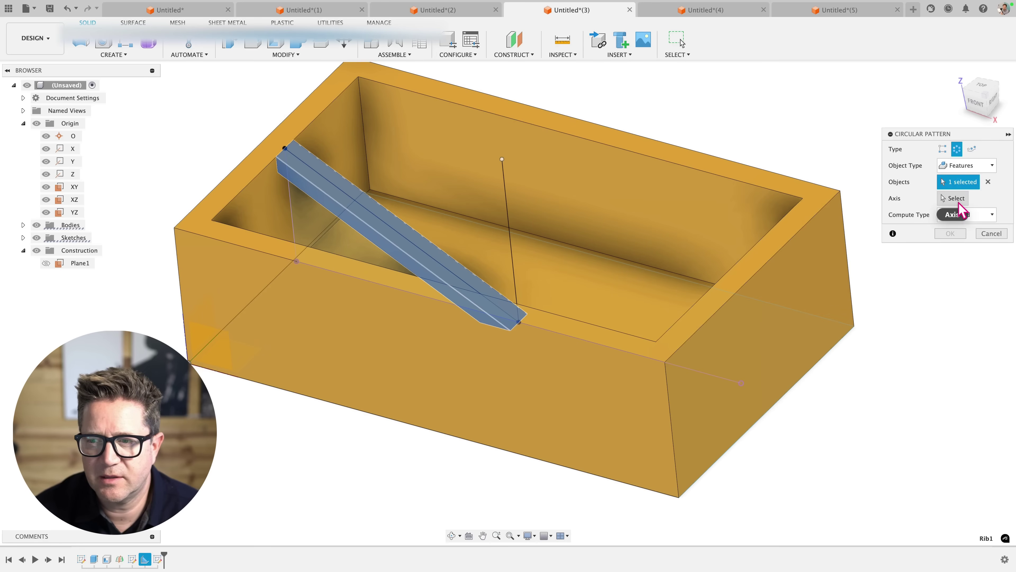
pyautogui.click(954, 199)
pyautogui.click(508, 200)
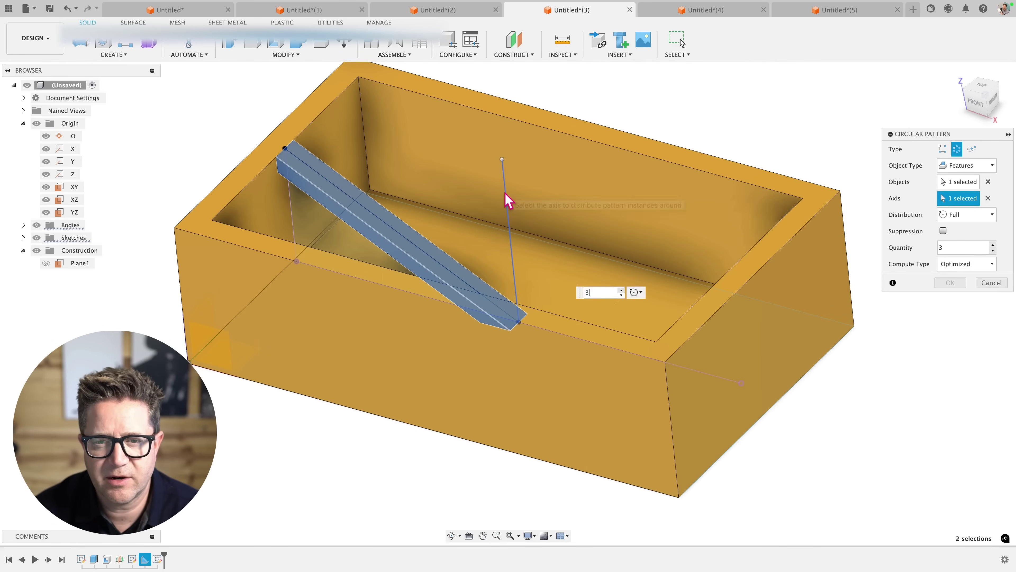
pyautogui.click(992, 244)
pyautogui.keyDown('shift'); pyautogui.moveTo(669, 186); pyautogui.dragTo(664, 196, button='middle'); pyautogui.keyUp('shift')
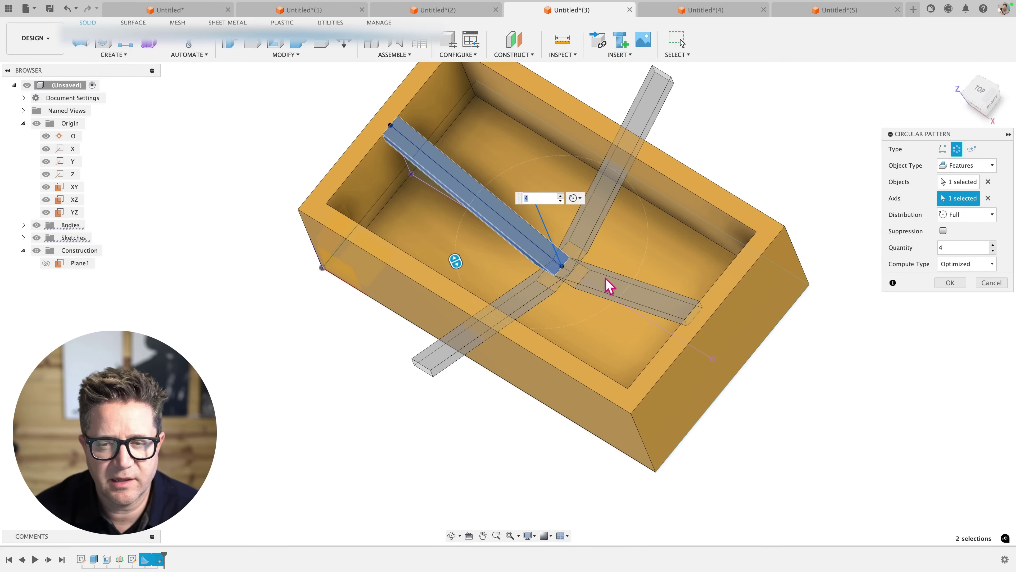
pyautogui.keyDown('shift'); pyautogui.moveTo(585, 245); pyautogui.dragTo(585, 231, button='middle'); pyautogui.keyUp('shift')
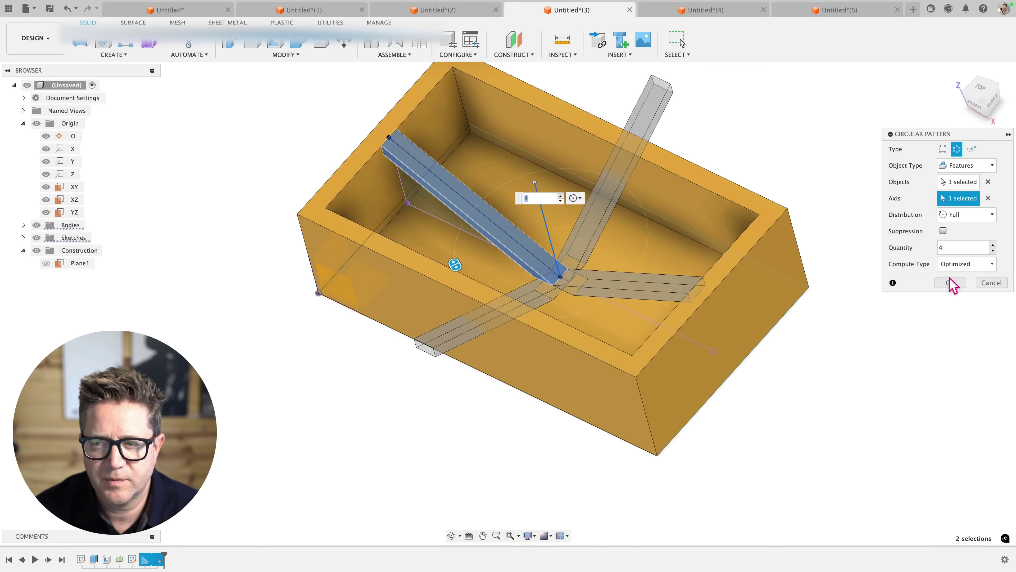
pyautogui.click(951, 283)
pyautogui.keyDown('shift'); pyautogui.moveTo(785, 257); pyautogui.dragTo(841, 255, button='middle'); pyautogui.keyUp('shift')
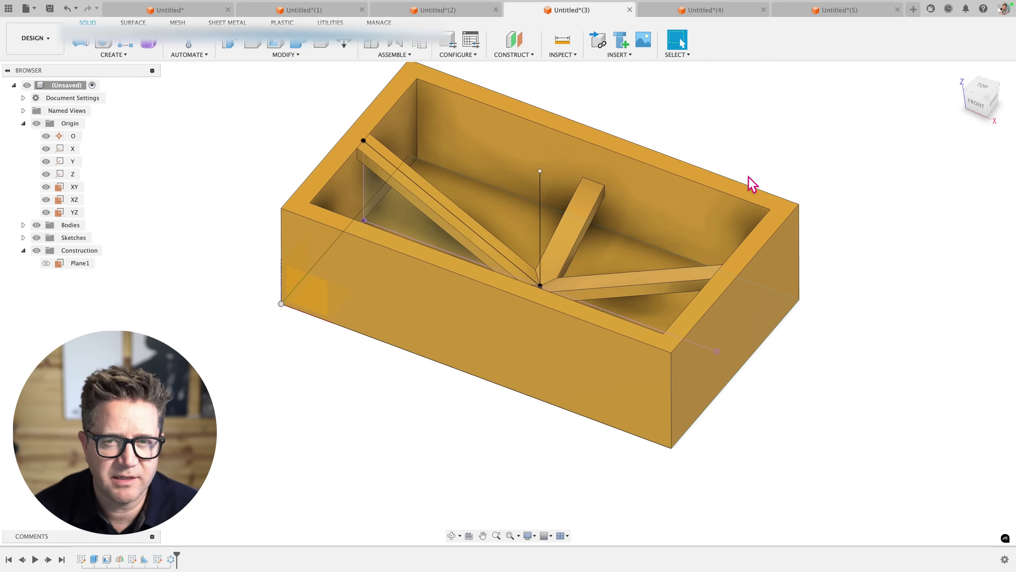
pyautogui.keyDown('shift'); pyautogui.moveTo(752, 184); pyautogui.dragTo(741, 211, button='middle'); pyautogui.keyUp('shift')
# - Scroll through the Fusion Resources cheat-sheet cards, then view the four-hole plate at an angle
pyautogui.keyDown('shift'); pyautogui.moveTo(608, 220); pyautogui.dragTo(619, 214, button='middle'); pyautogui.keyUp('shift')
pyautogui.scroll(2, 618, 214)
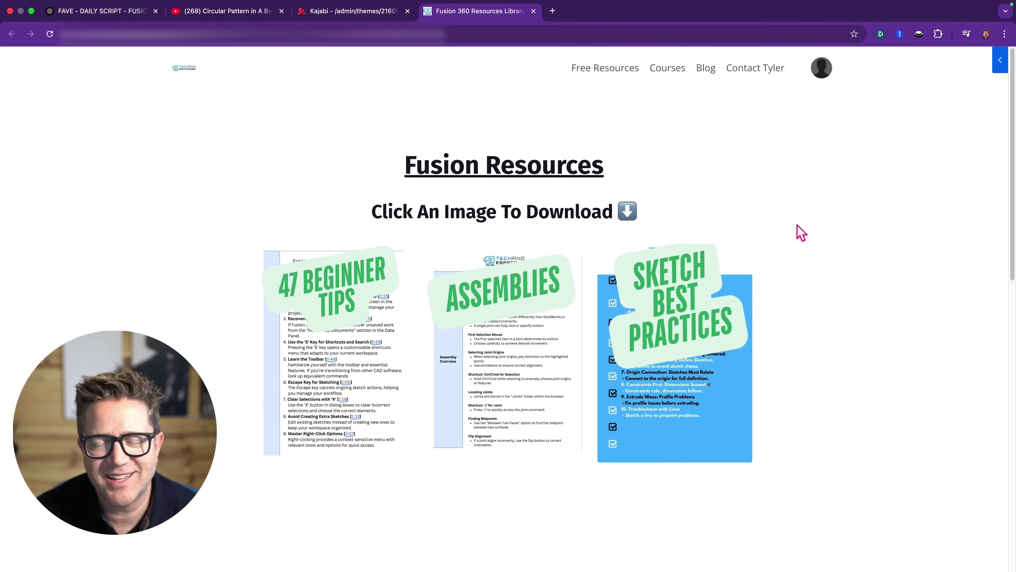
pyautogui.scroll(-1, 737, 234)
pyautogui.scroll(-5, 480, 316)
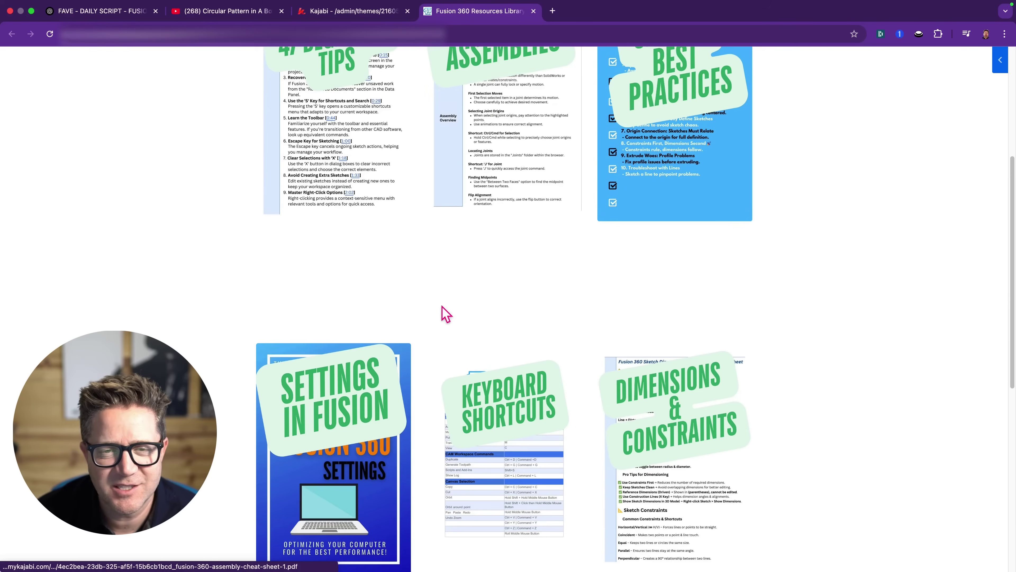
pyautogui.scroll(-8, 712, 272)
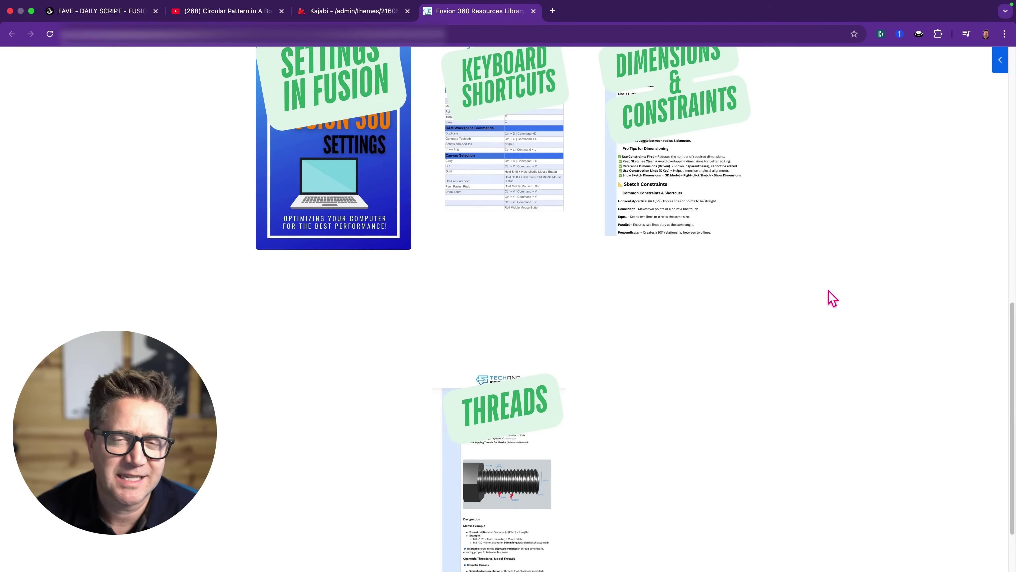
pyautogui.scroll(15, 828, 297)
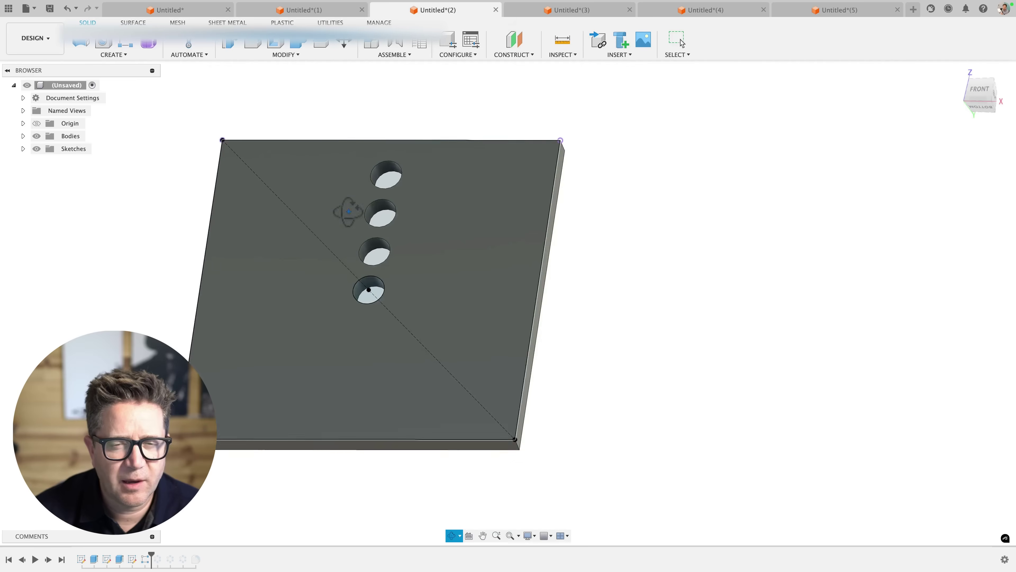
pyautogui.moveTo(345, 211)
pyautogui.keyDown('shift'); pyautogui.mouseDown(button='middle')
pyautogui.moveTo(335, 209)
pyautogui.moveTo(340, 234)
pyautogui.moveTo(358, 236)
pyautogui.moveTo(356, 223)
pyautogui.mouseUp(button='middle'); pyautogui.keyUp('shift')
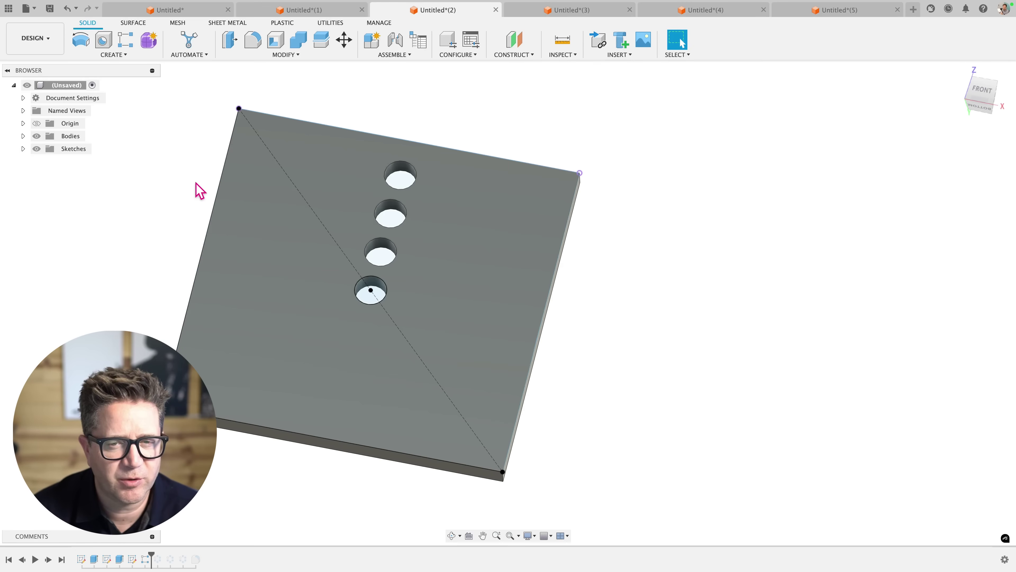
pyautogui.click(116, 55)
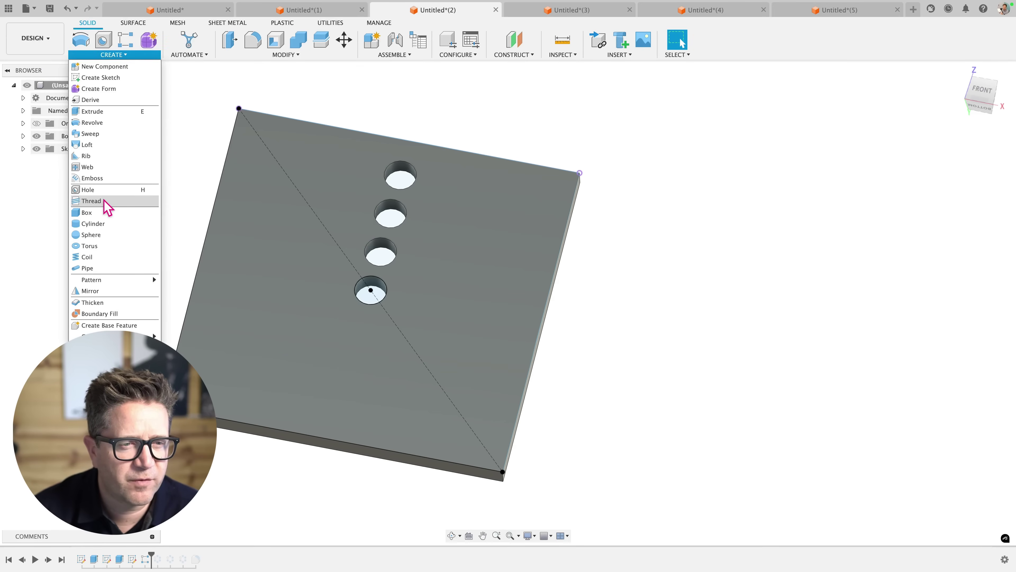
pyautogui.moveTo(110, 280)
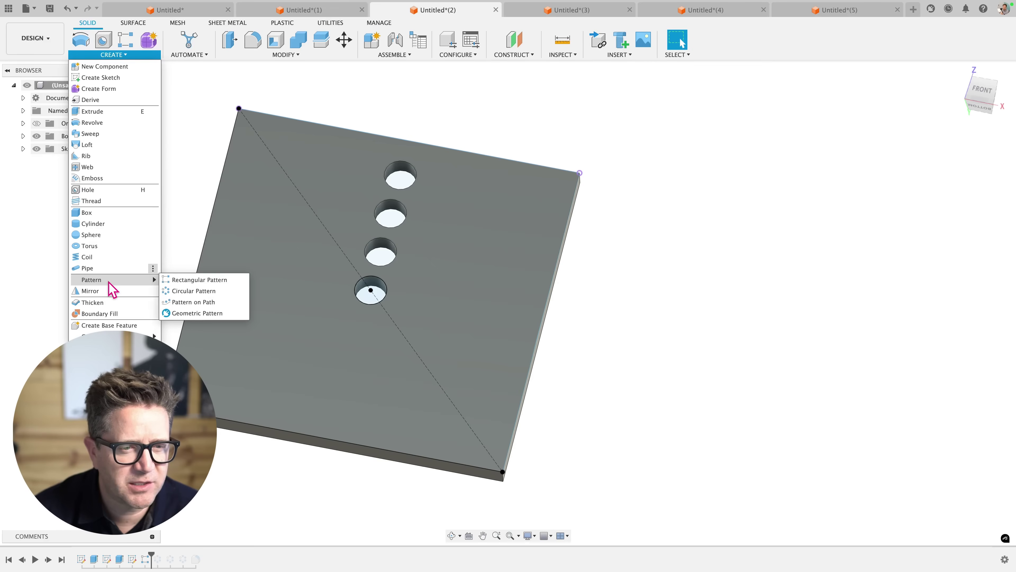
pyautogui.click(191, 290)
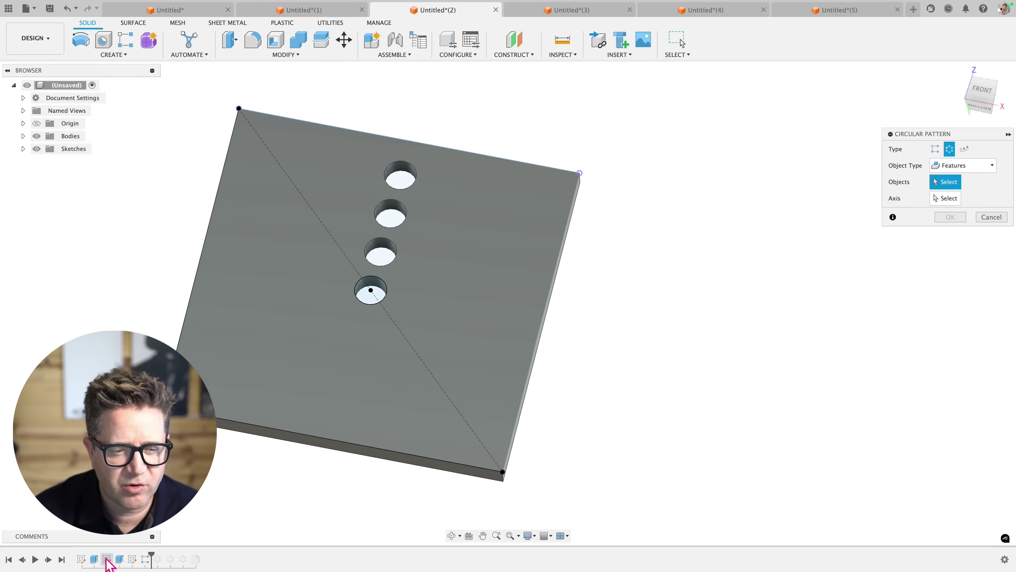
pyautogui.click(120, 559)
pyautogui.click(145, 559)
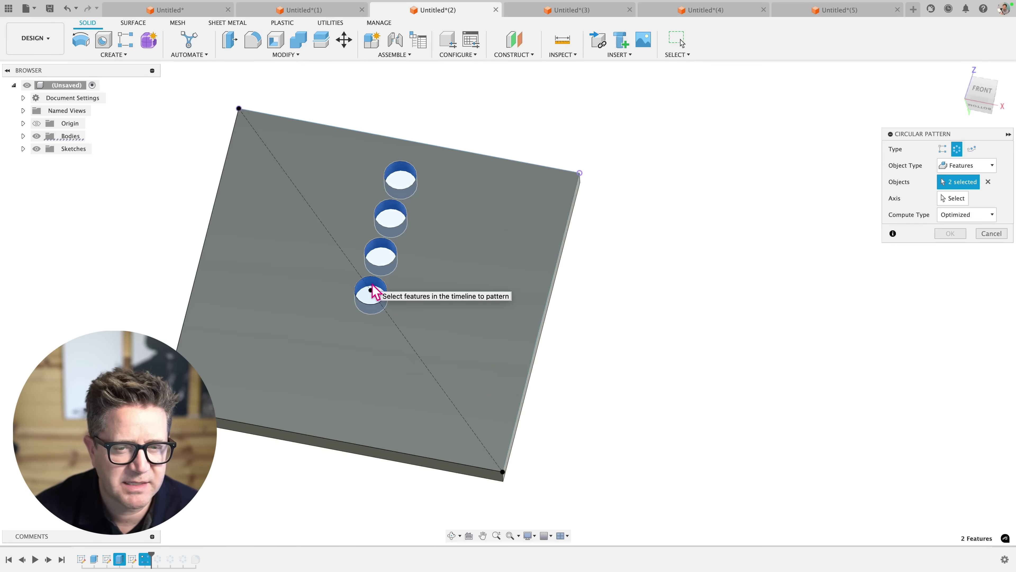
pyautogui.click(954, 198)
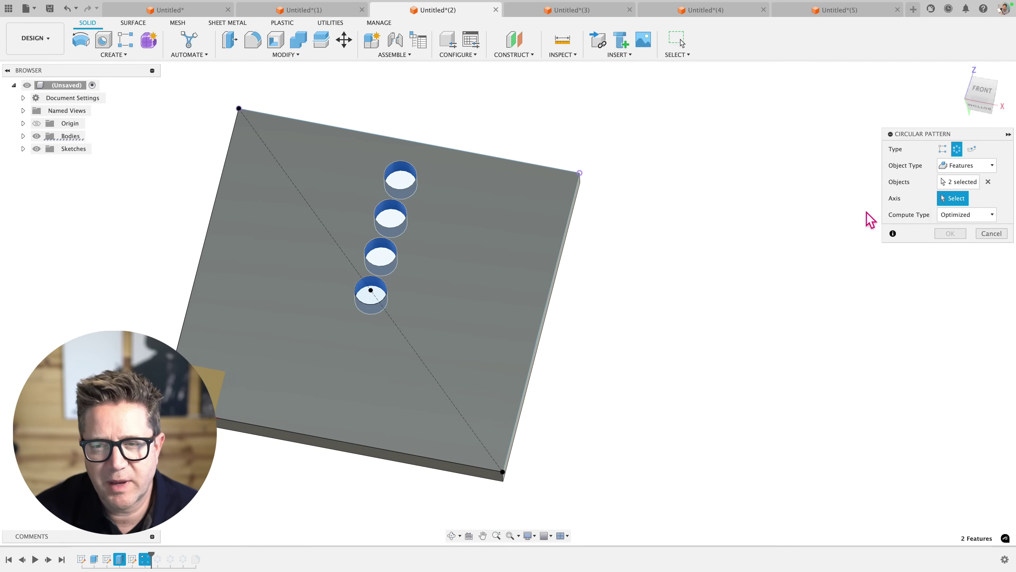
pyautogui.click(371, 291)
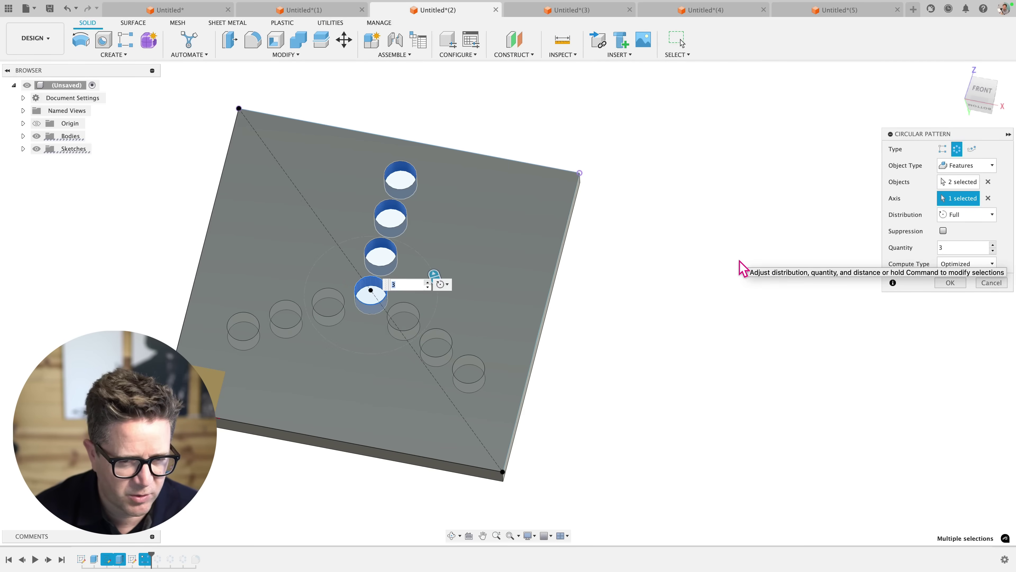
pyautogui.click(993, 245)
pyautogui.click(993, 245)
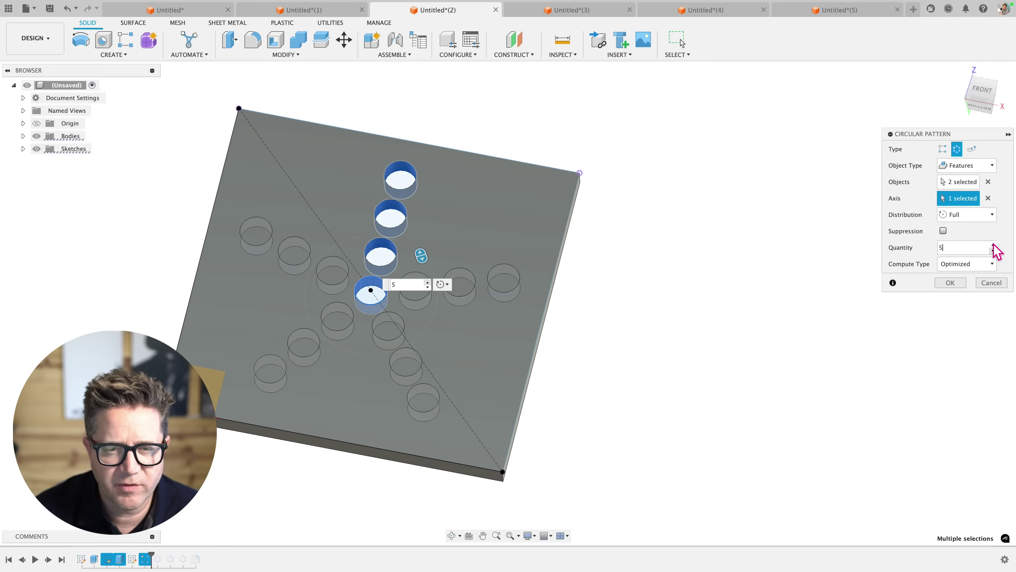
pyautogui.write('9')
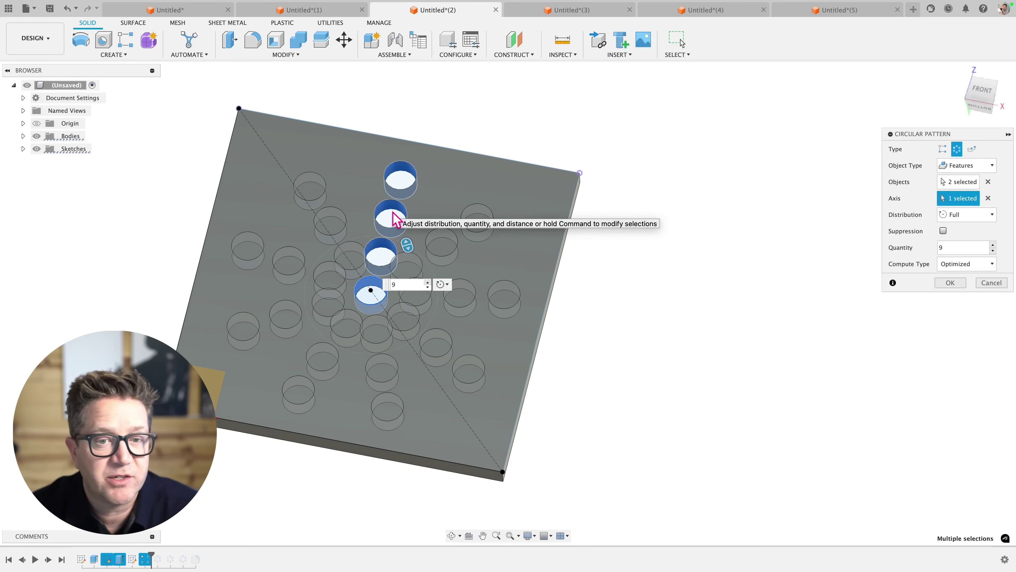
pyautogui.press('Escape')
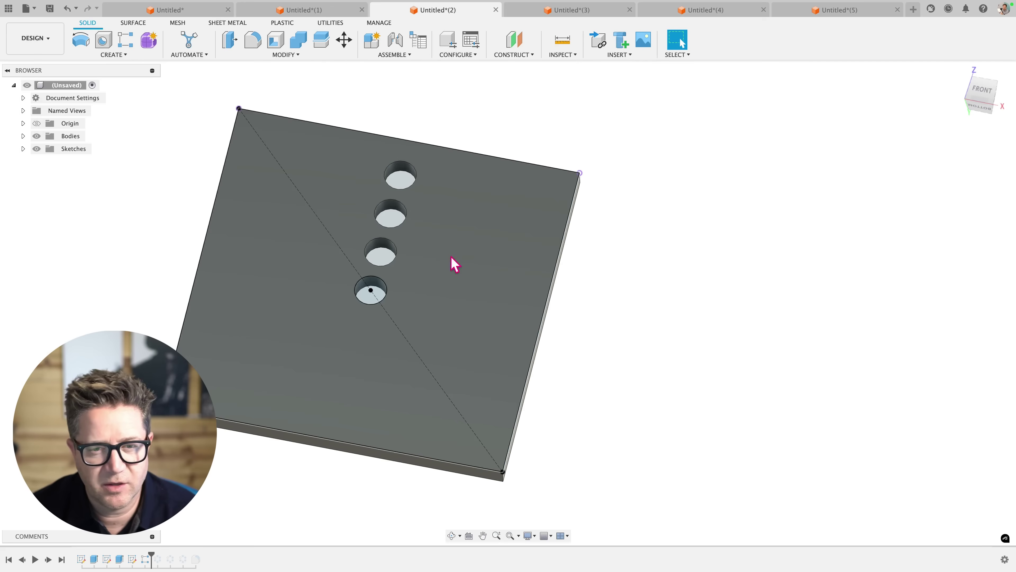
# - Begin a face-based circular pattern of the third hole, then cancel it
pyautogui.click(114, 55)
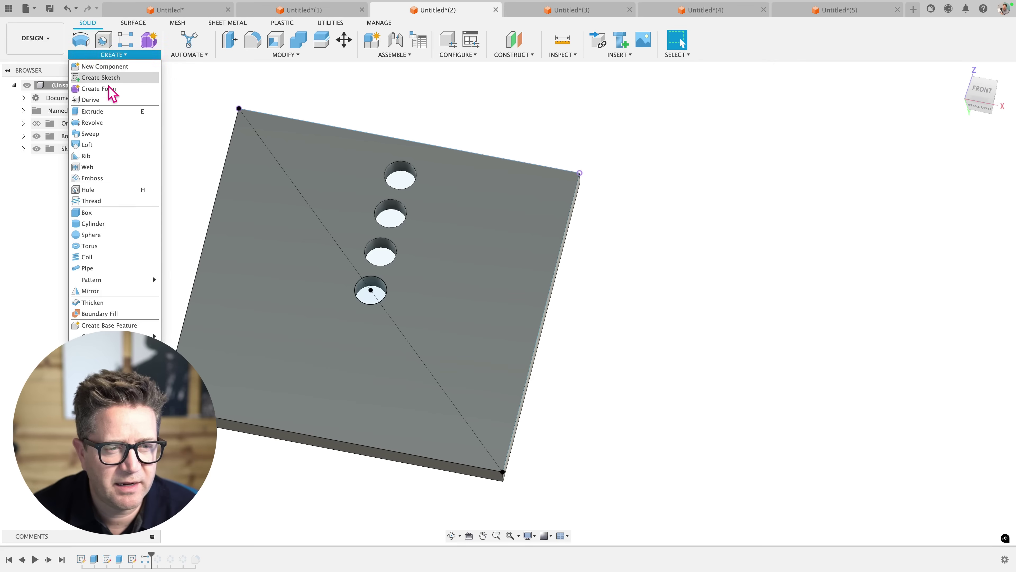
pyautogui.moveTo(136, 282)
pyautogui.click(194, 291)
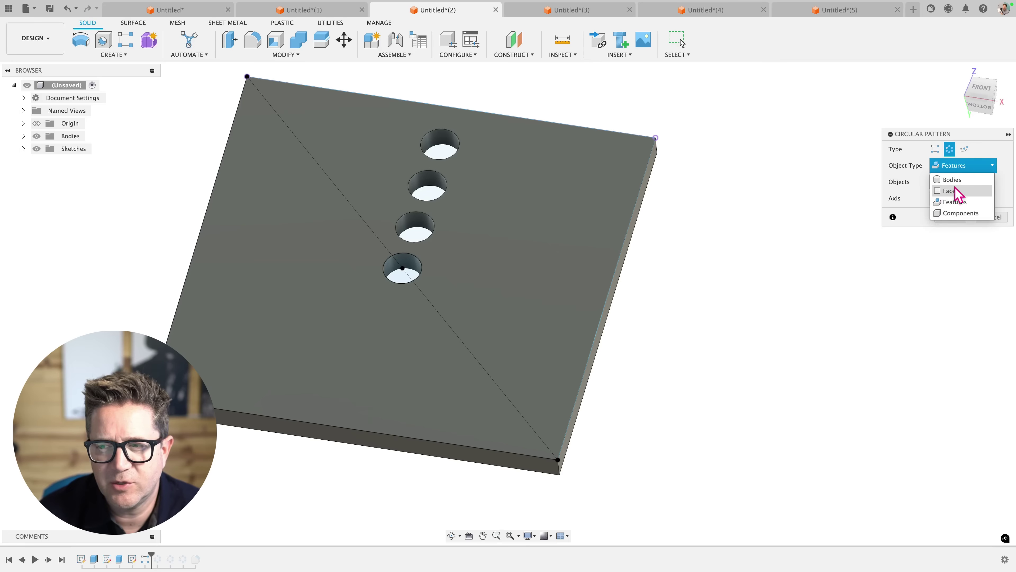
pyautogui.click(959, 195)
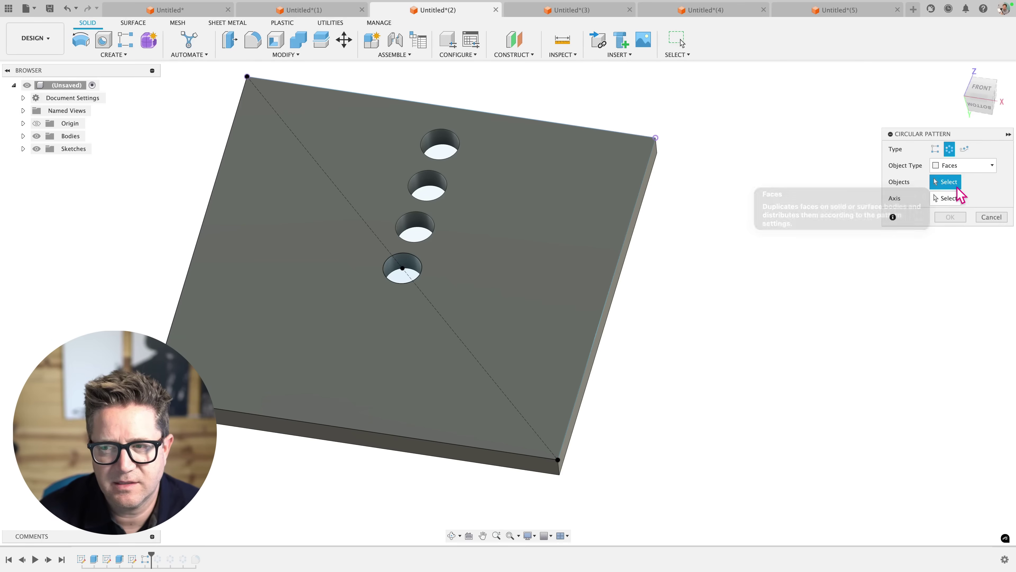
pyautogui.scroll(5, 478, 248)
pyautogui.click(387, 217)
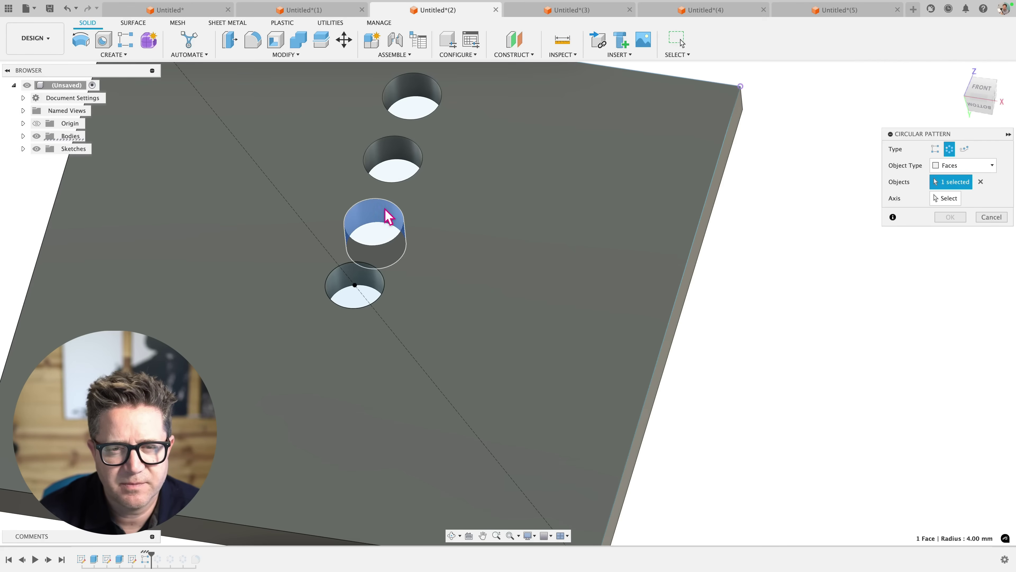
pyautogui.press('Escape')
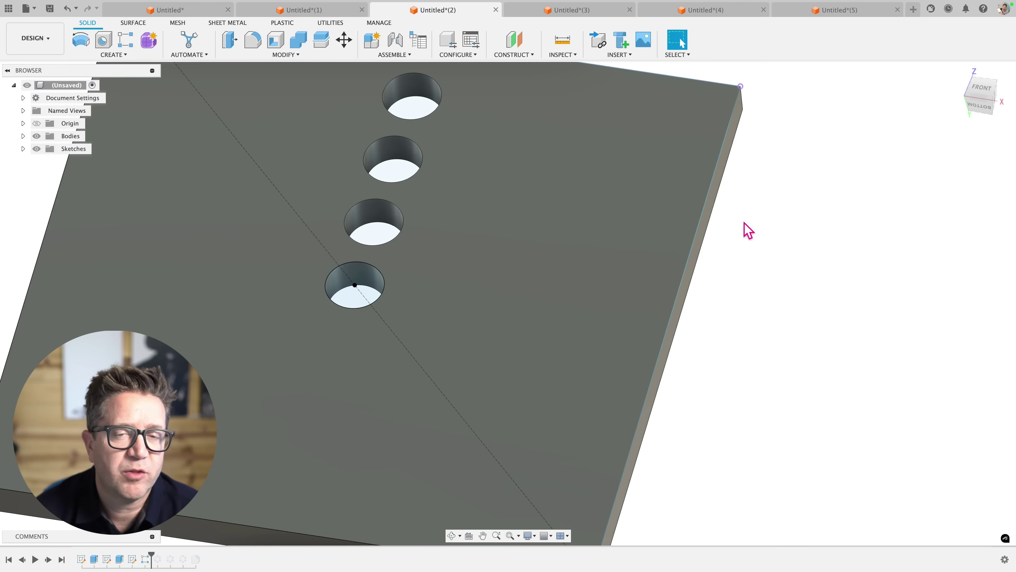
# - Pattern the third hole's face six times around the bottom hole
pyautogui.rightClick(745, 226)
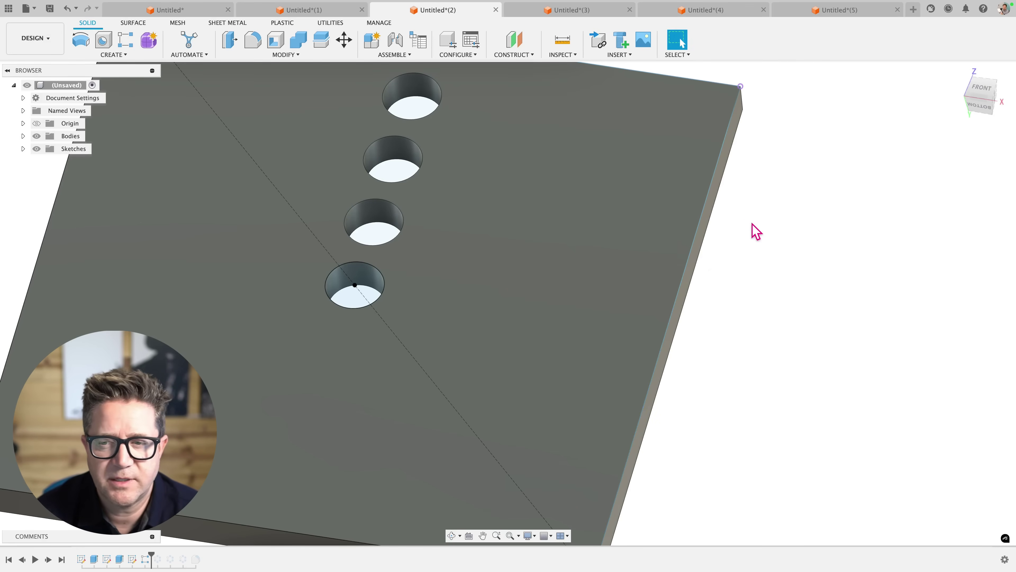
pyautogui.click(752, 188)
pyautogui.click(388, 218)
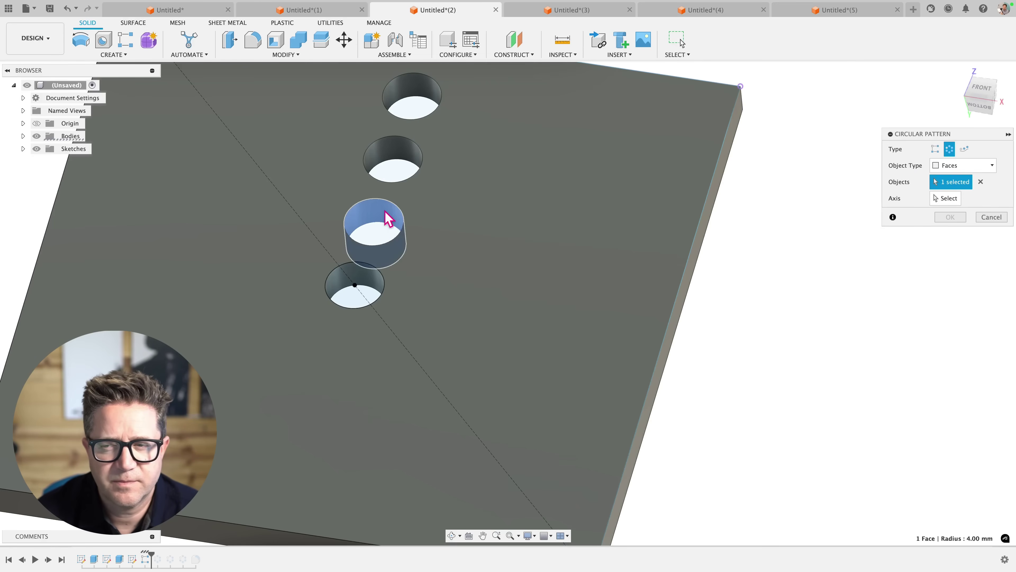
pyautogui.click(944, 198)
pyautogui.click(377, 284)
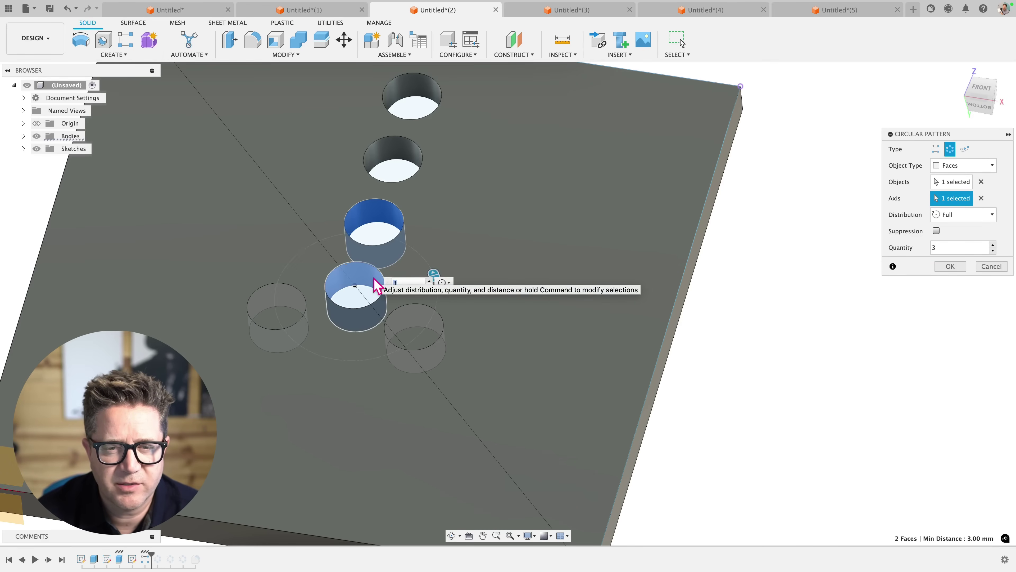
pyautogui.click(993, 244)
pyautogui.click(993, 245)
pyautogui.click(992, 245)
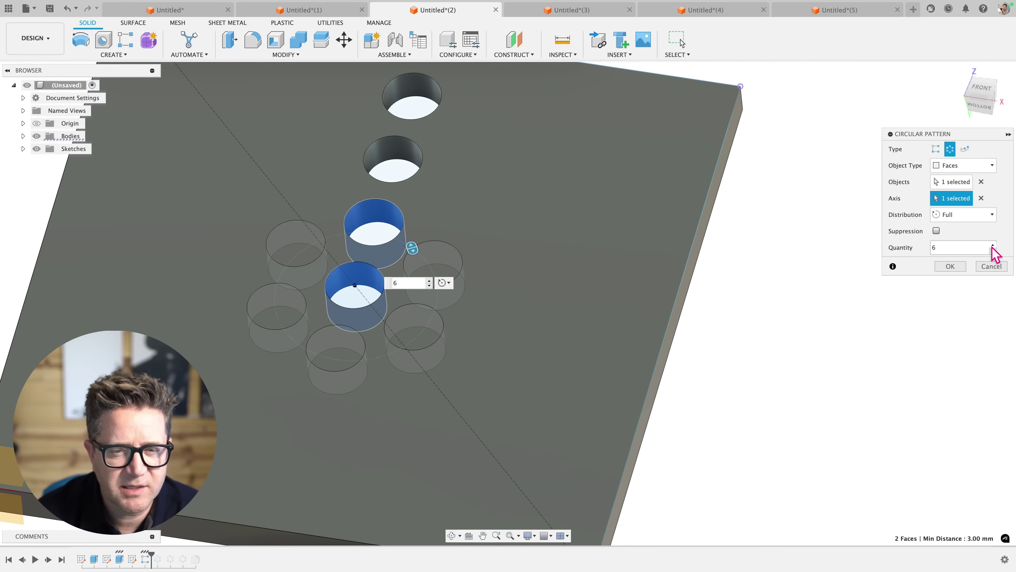
pyautogui.click(952, 266)
# - Pattern the second hole's face as an outer ring of copies around the centre hole
pyautogui.rightClick(794, 188)
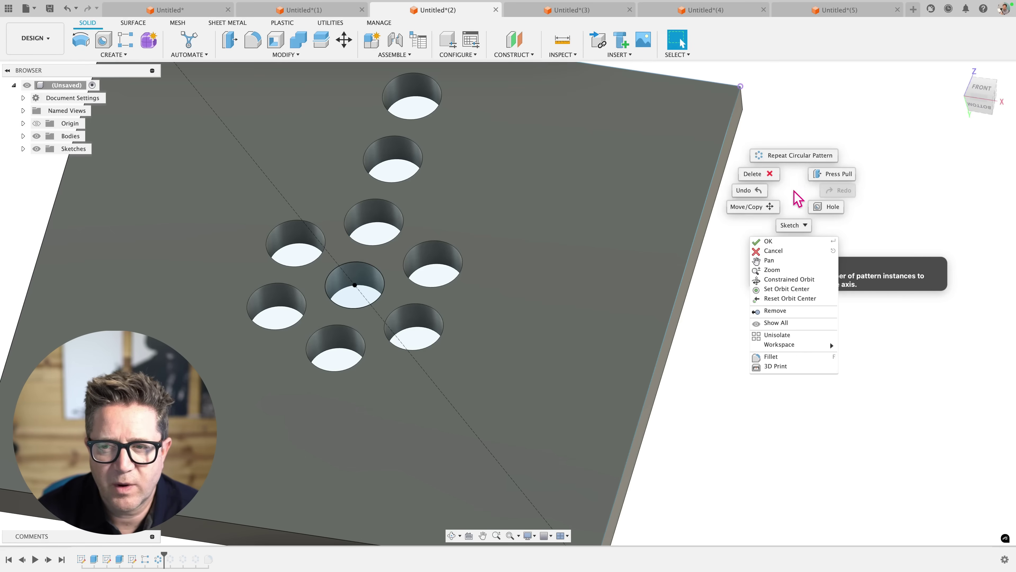
pyautogui.click(797, 156)
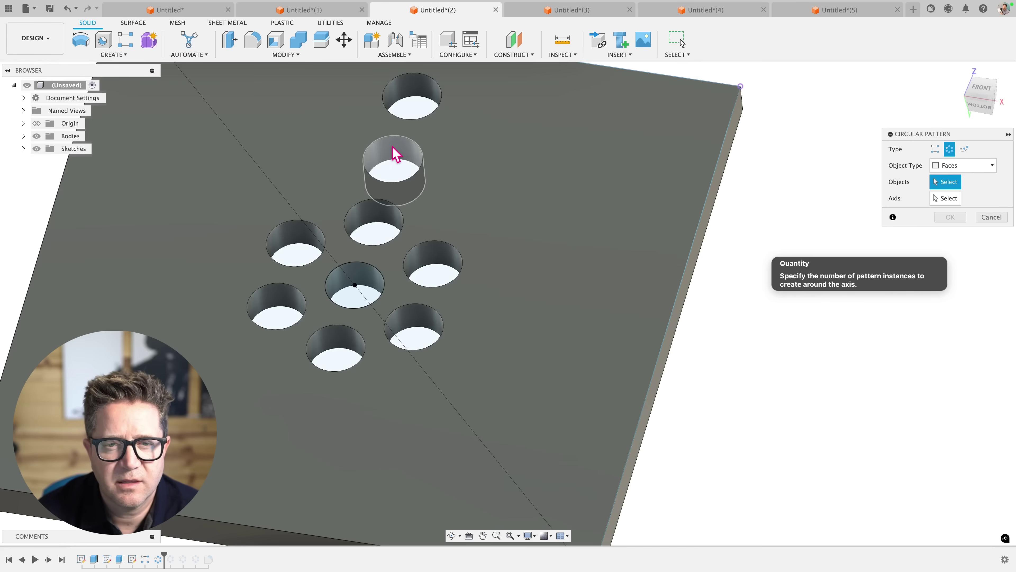
pyautogui.click(393, 155)
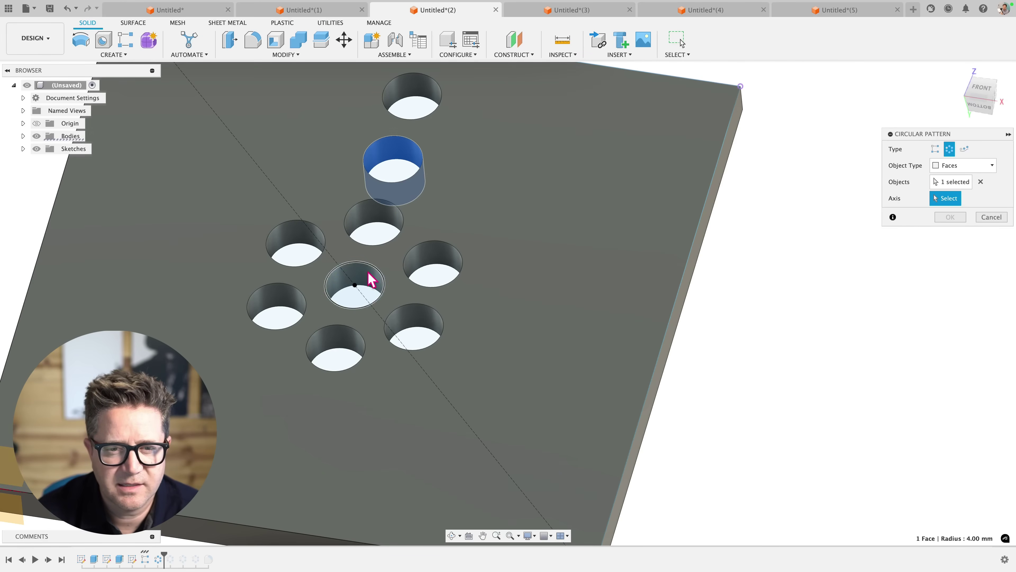
pyautogui.click(371, 283)
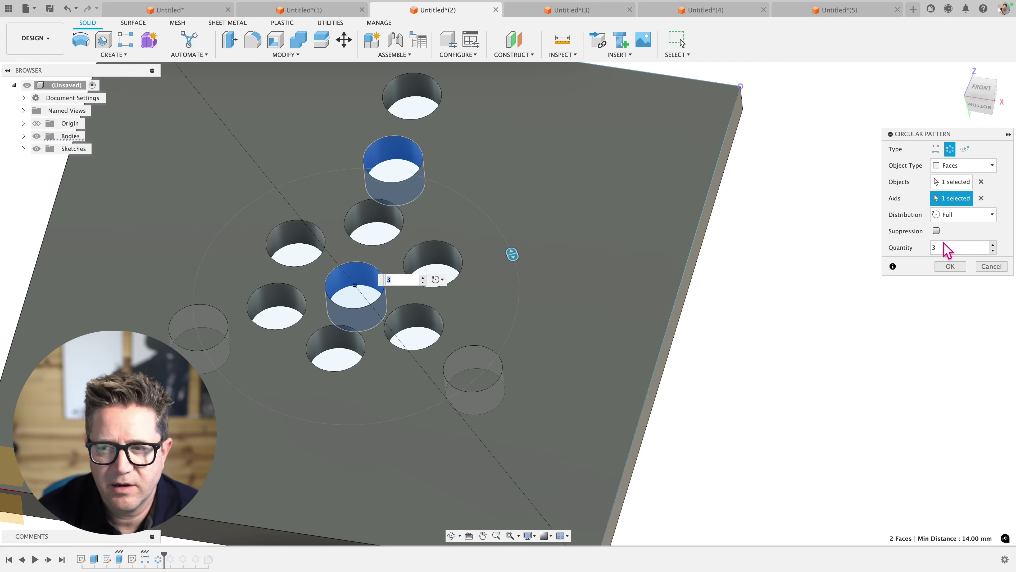
pyautogui.click(991, 246)
pyautogui.click(992, 245)
pyautogui.click(992, 245)
pyautogui.click(993, 245)
pyautogui.click(993, 245)
pyautogui.click(993, 245)
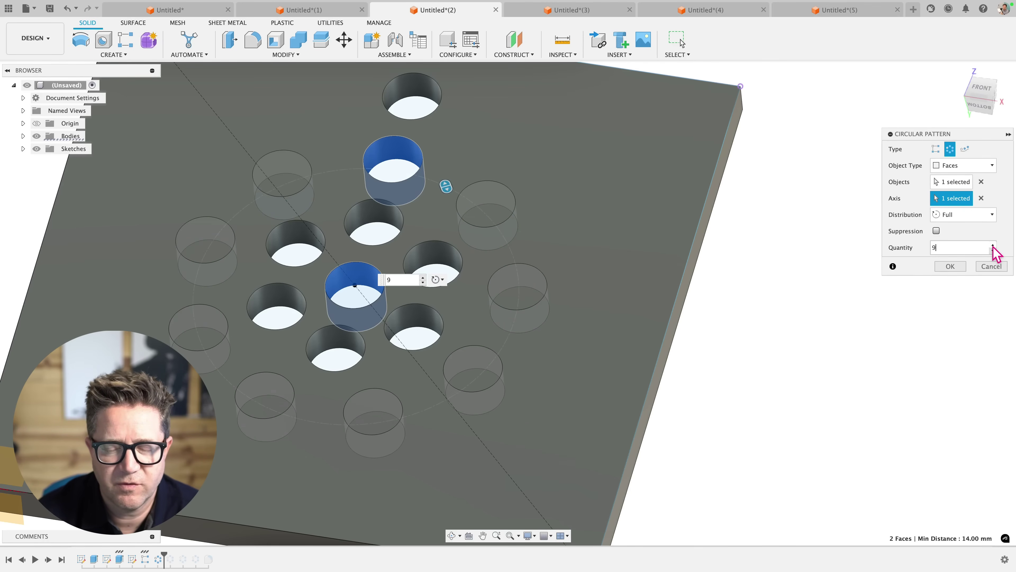
pyautogui.click(993, 245)
pyautogui.click(993, 245)
pyautogui.click(992, 245)
pyautogui.click(993, 245)
pyautogui.click(992, 245)
pyautogui.click(954, 267)
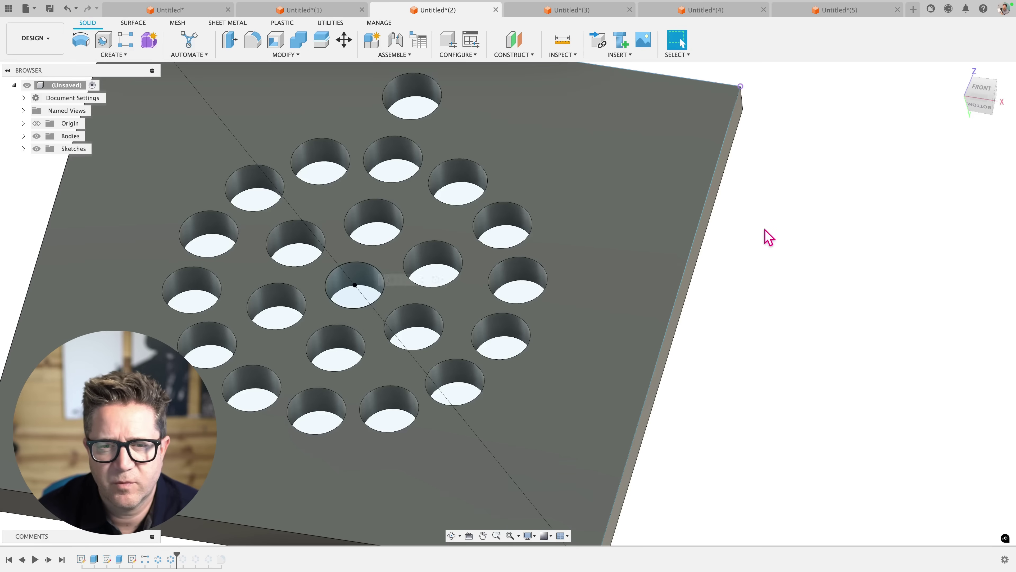
# - Pattern the top hole 21 times around the centre hole
pyautogui.rightClick(839, 172)
pyautogui.click(851, 143)
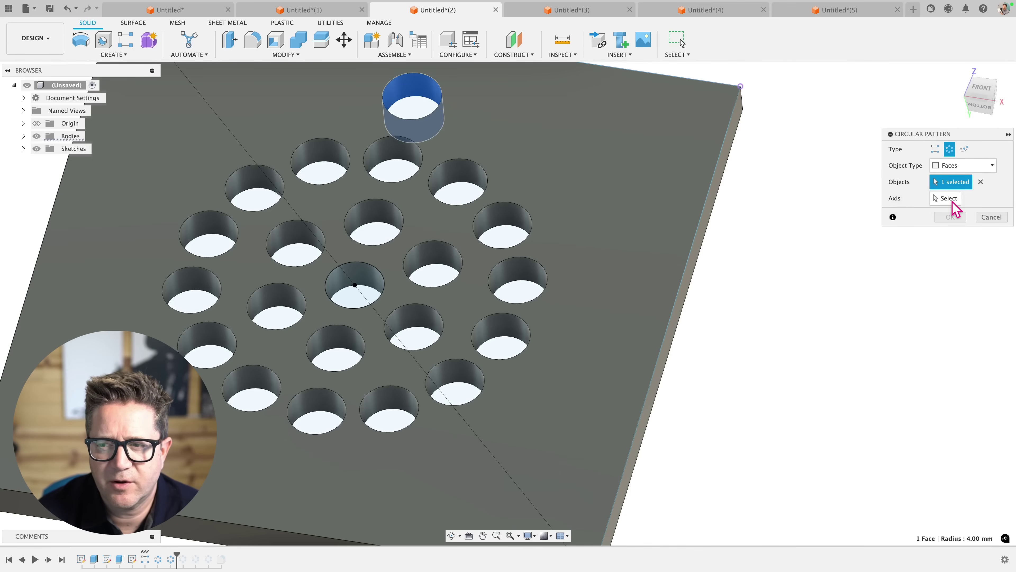
pyautogui.click(352, 282)
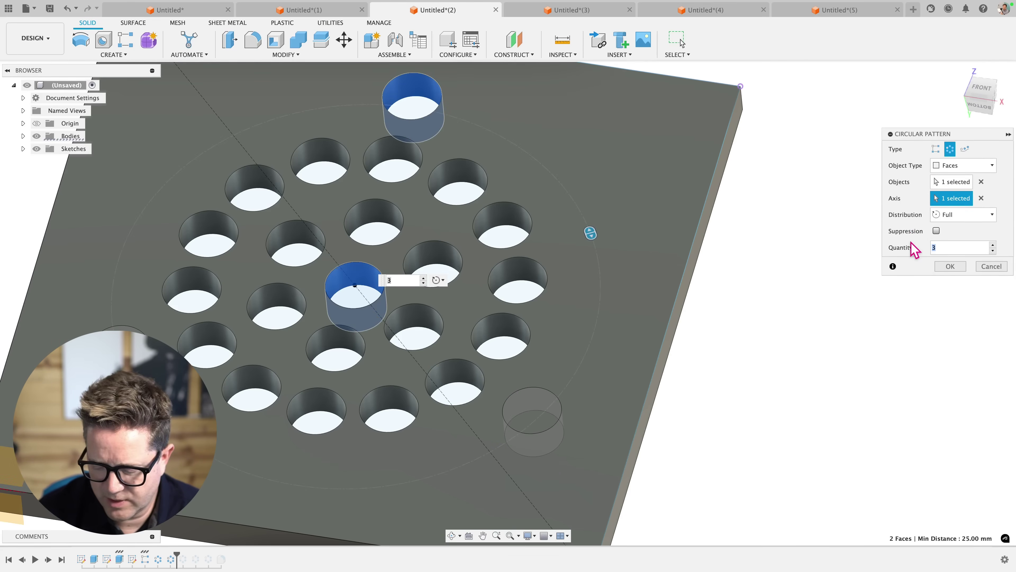
pyautogui.write('21')
pyautogui.press('Return')
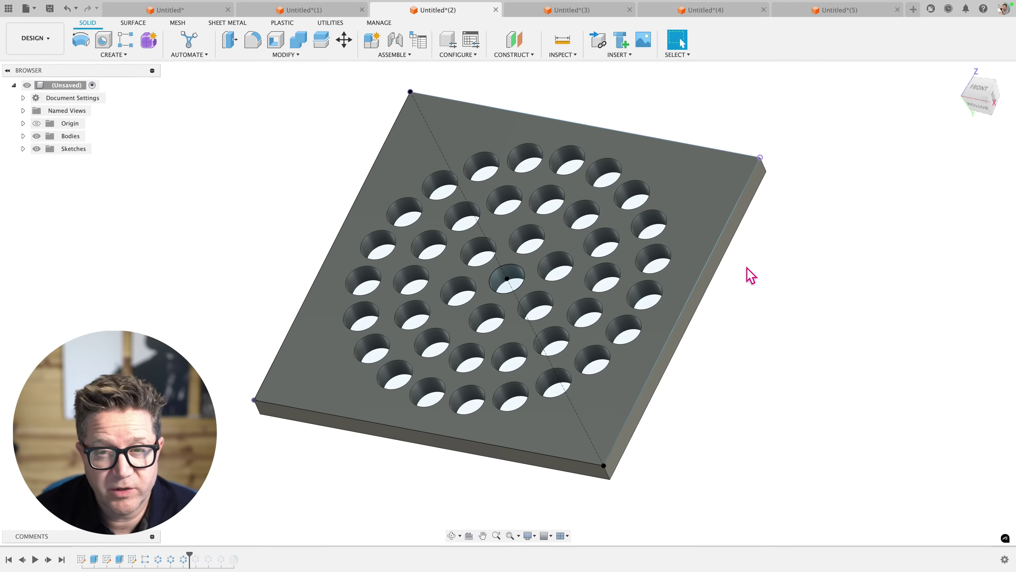
pyautogui.moveTo(750, 276)
pyautogui.keyDown('shift'); pyautogui.mouseDown(button='middle')
pyautogui.moveTo(755, 258)
pyautogui.moveTo(762, 275)
pyautogui.mouseUp(button='middle'); pyautogui.keyUp('shift')
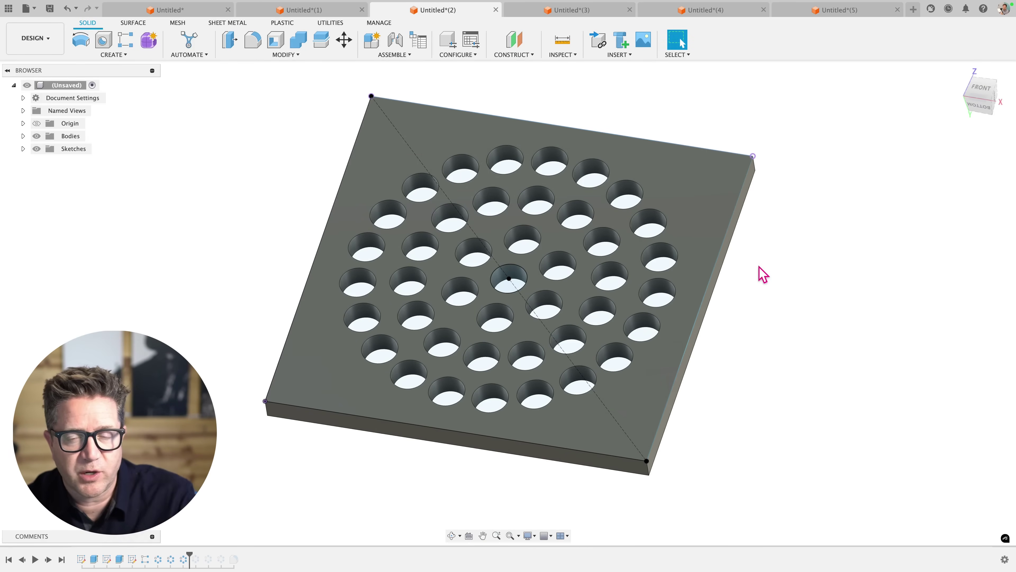
pyautogui.click(103, 56)
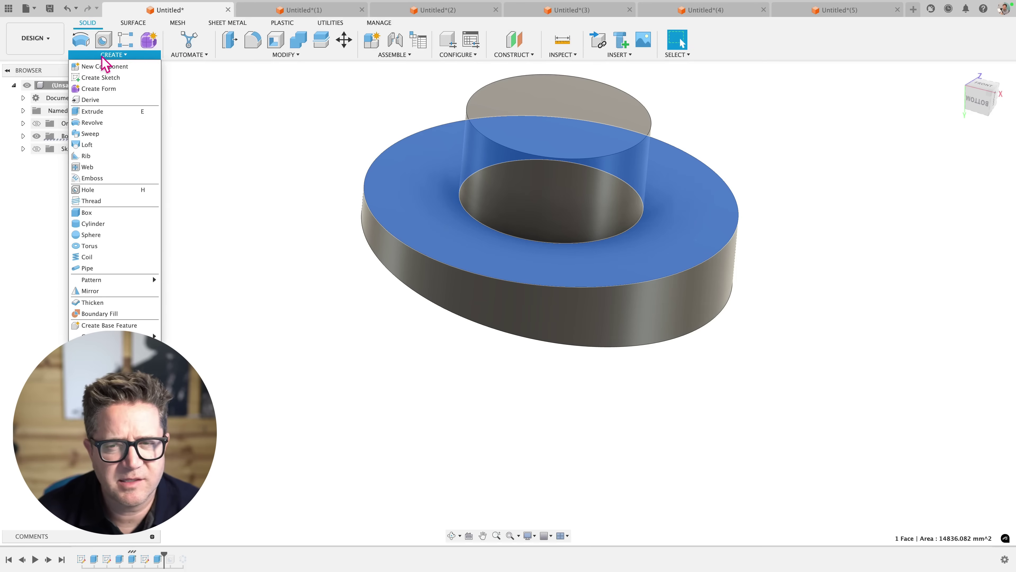
# - Sketch a small circle near the flange rim on its top face and preview a -25 mm extrude cut
pyautogui.click(116, 80)
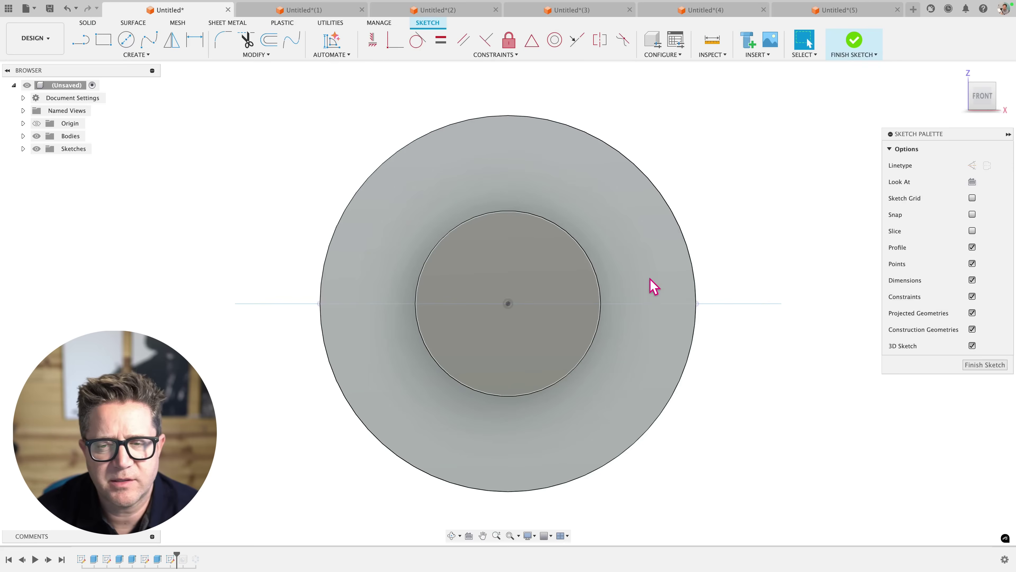
pyautogui.click(125, 40)
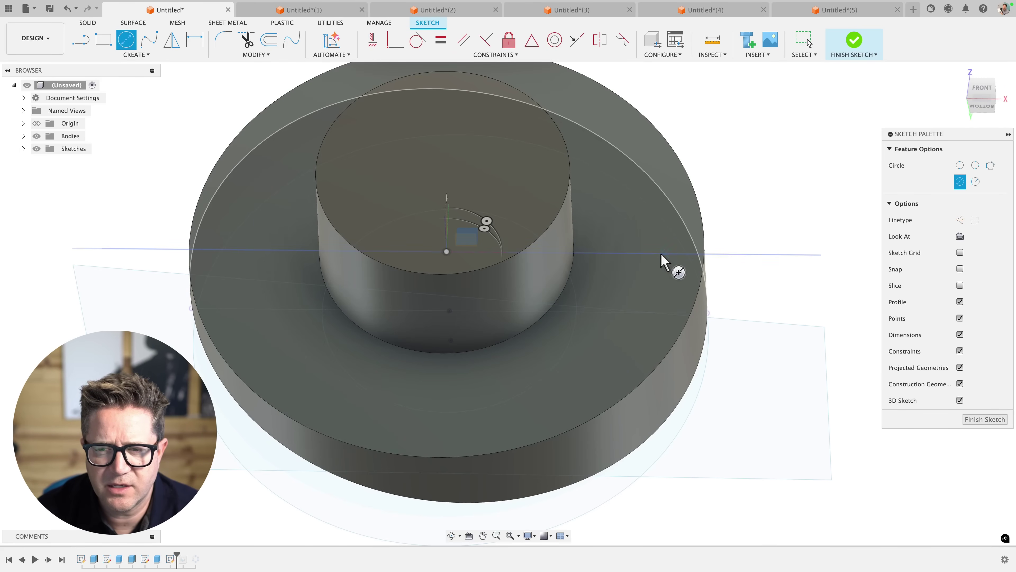
pyautogui.click(663, 288)
pyautogui.press('Escape')
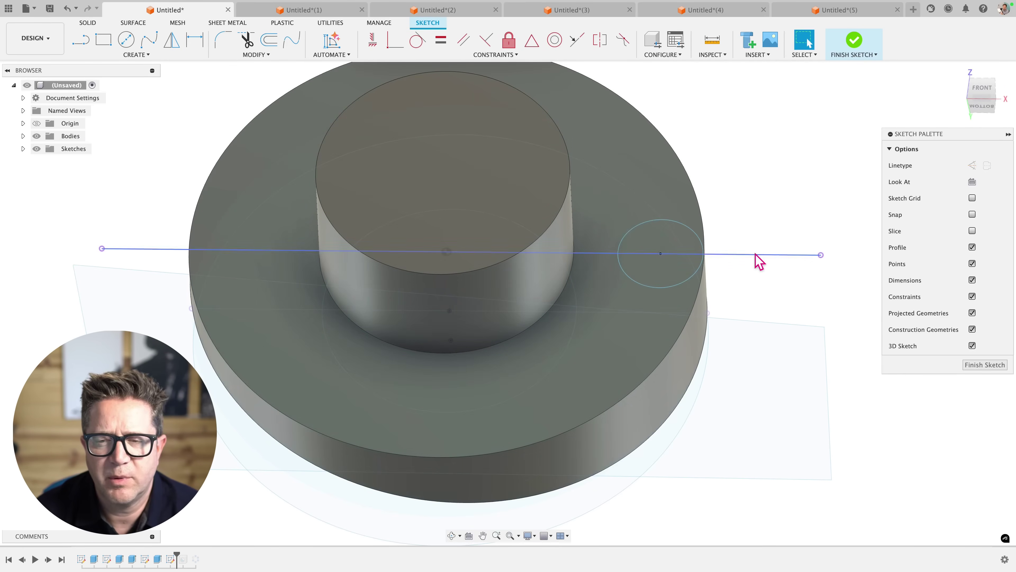
pyautogui.click(667, 249)
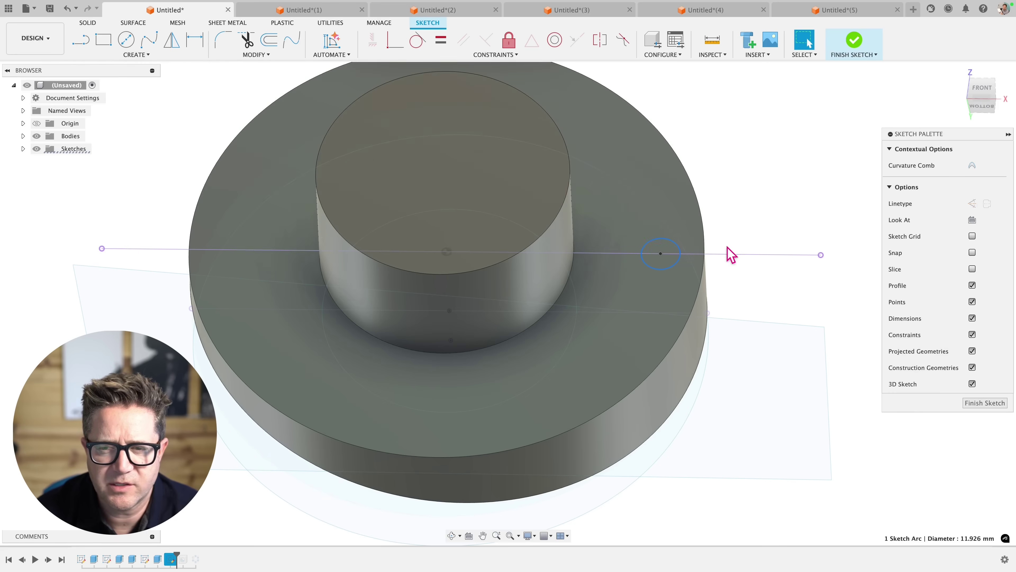
pyautogui.press('e')
pyautogui.keyDown('shift'); pyautogui.moveTo(670, 266); pyautogui.dragTo(696, 332, button='middle'); pyautogui.keyUp('shift')
pyautogui.moveTo(672, 362); pyautogui.dragTo(671, 273)
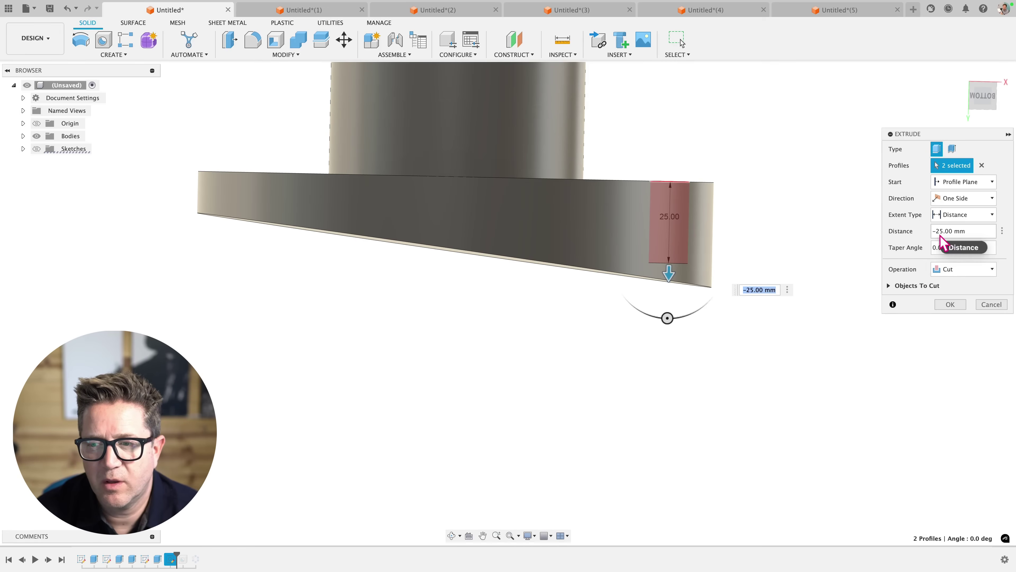
# - Cut the hole To Object at the flange's bottom face with a -3 mm offset
pyautogui.click(954, 216)
pyautogui.click(958, 241)
pyautogui.keyDown('shift'); pyautogui.moveTo(845, 300); pyautogui.dragTo(841, 280, button='middle'); pyautogui.keyUp('shift')
pyautogui.click(687, 287)
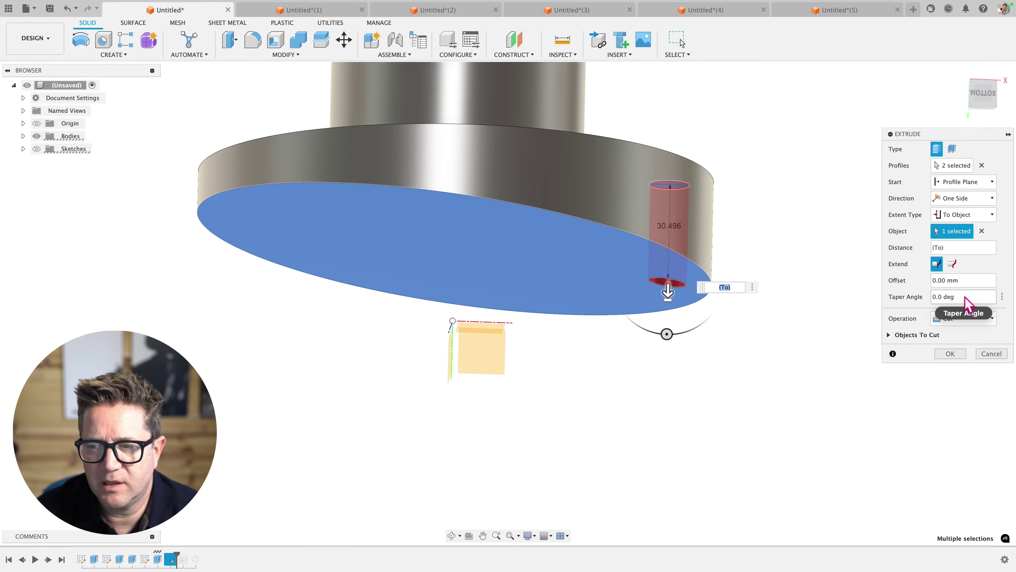
pyautogui.click(958, 280)
pyautogui.write('3')
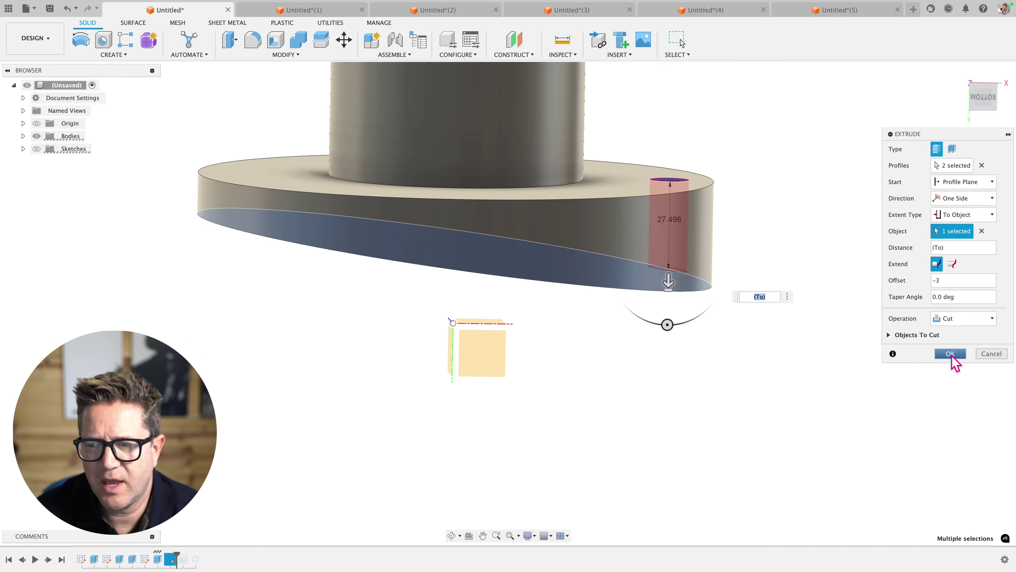
pyautogui.click(951, 353)
pyautogui.moveTo(805, 270)
pyautogui.keyDown('shift'); pyautogui.mouseDown(button='middle')
pyautogui.moveTo(796, 332)
pyautogui.moveTo(803, 283)
pyautogui.mouseUp(button='middle'); pyautogui.keyUp('shift')
pyautogui.scroll(-2, 776, 240)
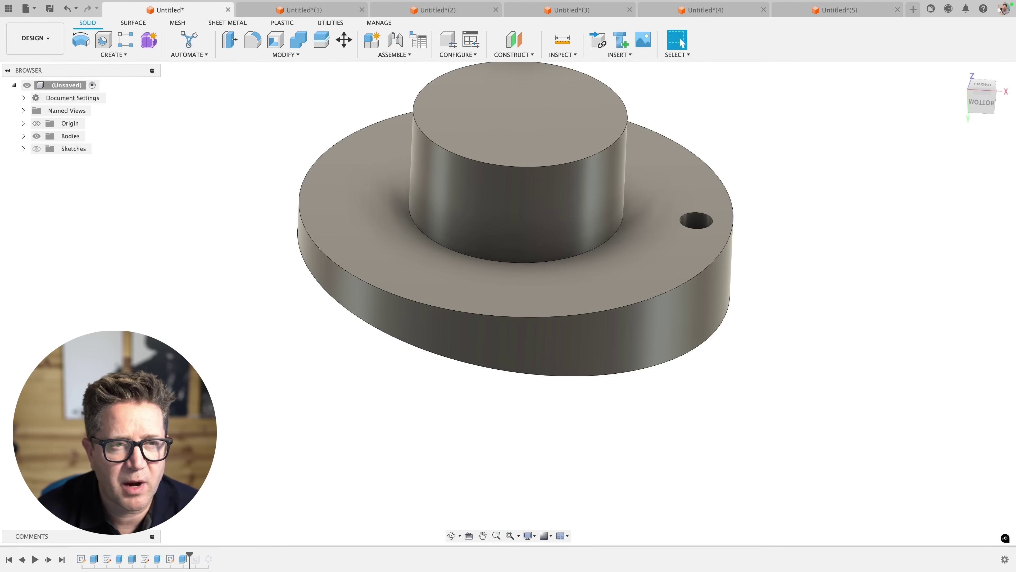
# - Start a Features-type circular pattern and pick the hole cut feature from the timeline
pyautogui.click(112, 54)
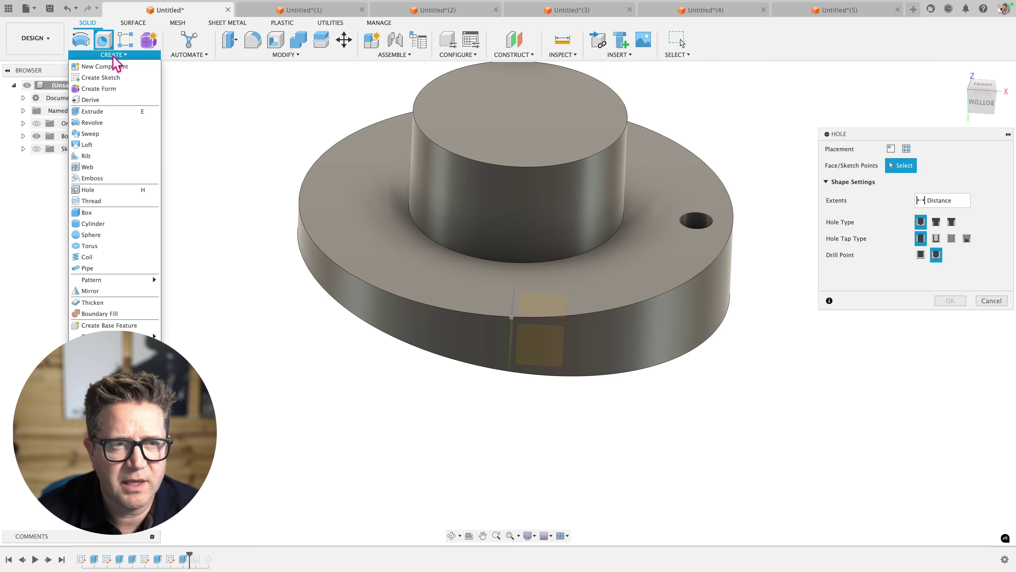
pyautogui.moveTo(107, 280)
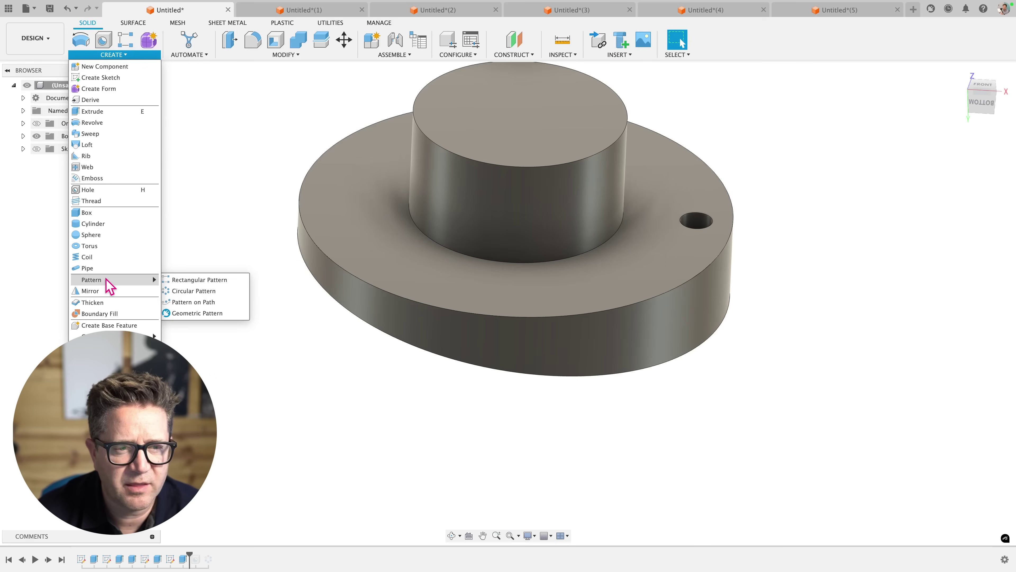
pyautogui.click(205, 291)
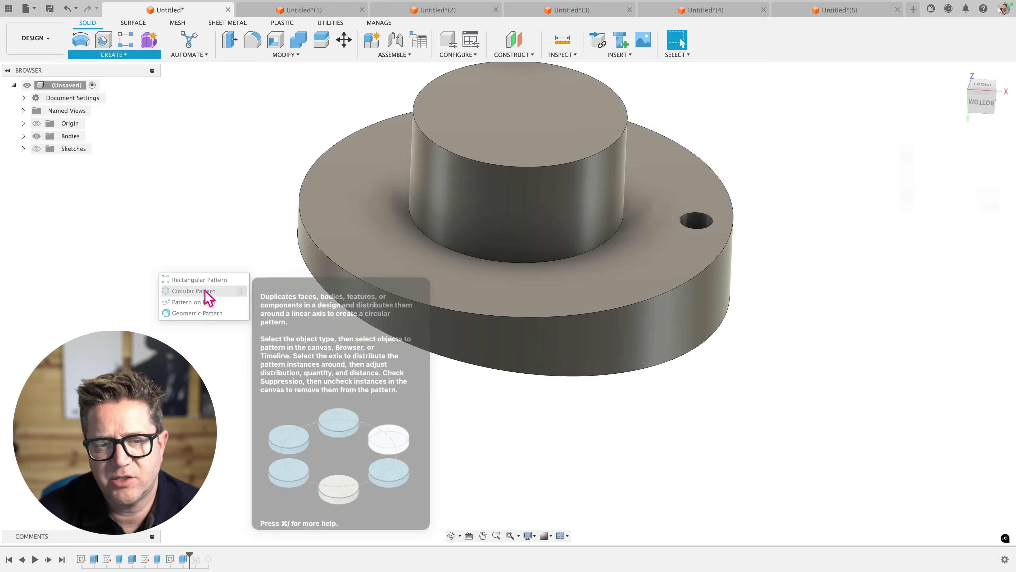
pyautogui.scroll(3, 812, 224)
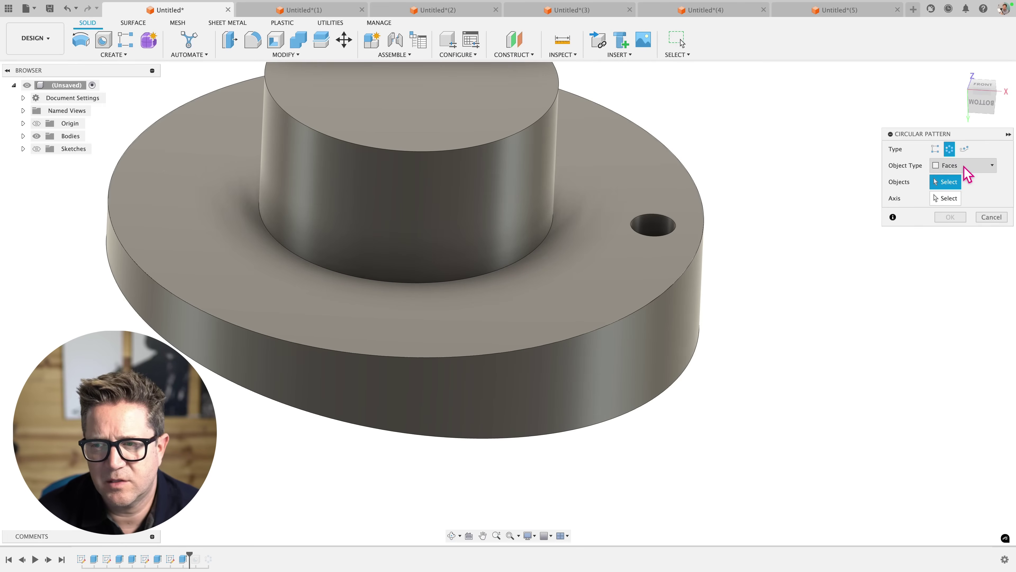
pyautogui.click(964, 166)
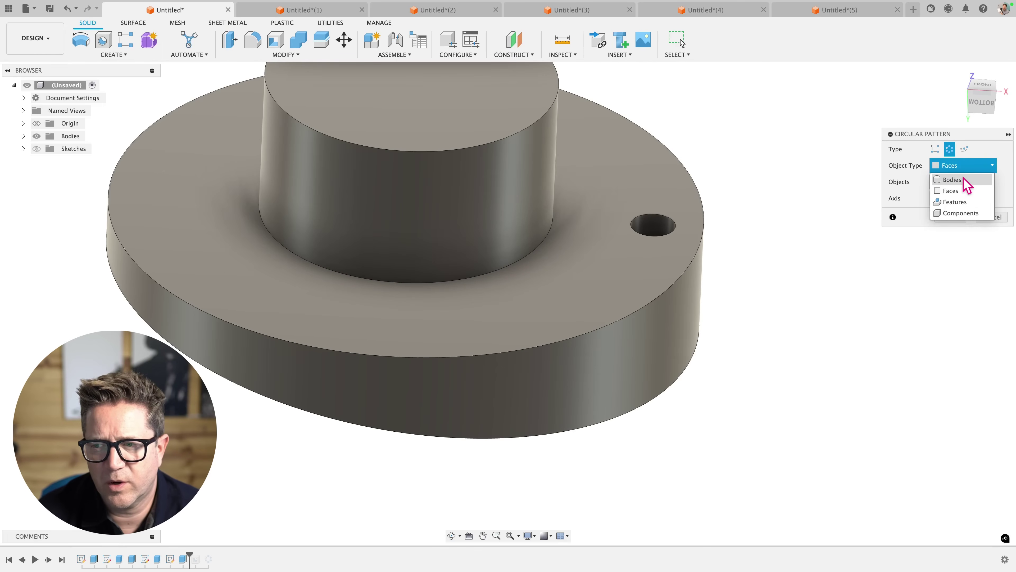
pyautogui.click(960, 201)
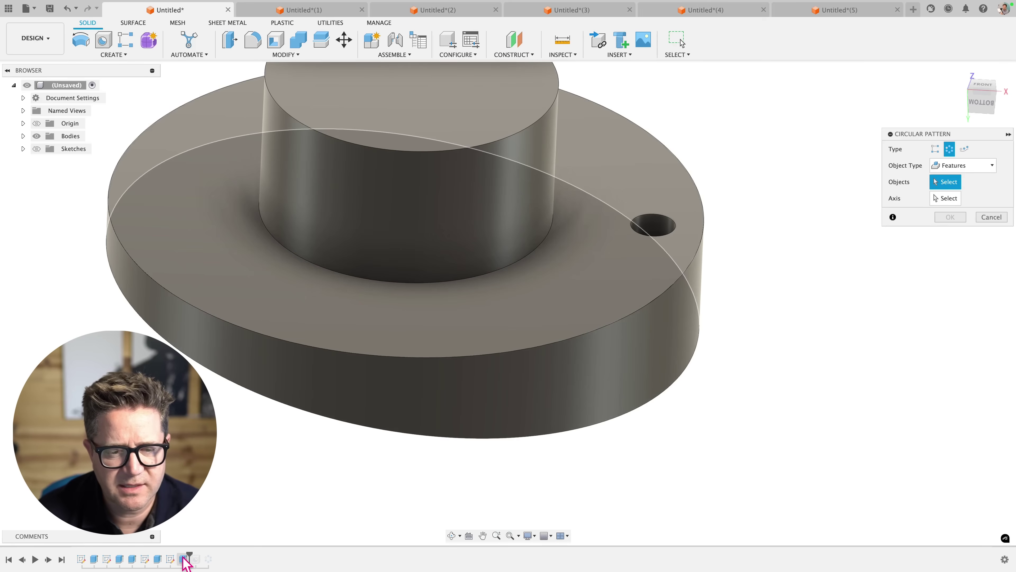
pyautogui.click(184, 559)
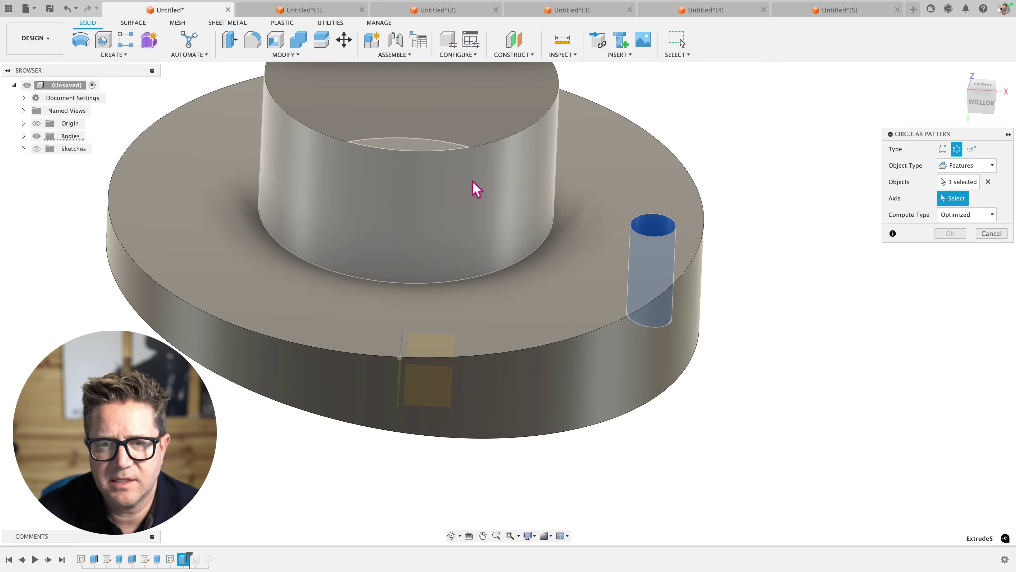
# - Use the central boss as the axis, set quantity to 8, and apply
pyautogui.click(474, 188)
pyautogui.scroll(-2, 760, 240)
pyautogui.moveTo(970, 251); pyautogui.dragTo(916, 246)
pyautogui.write('8')
pyautogui.keyDown('shift'); pyautogui.moveTo(786, 277); pyautogui.dragTo(310, 277, button='middle'); pyautogui.keyUp('shift')
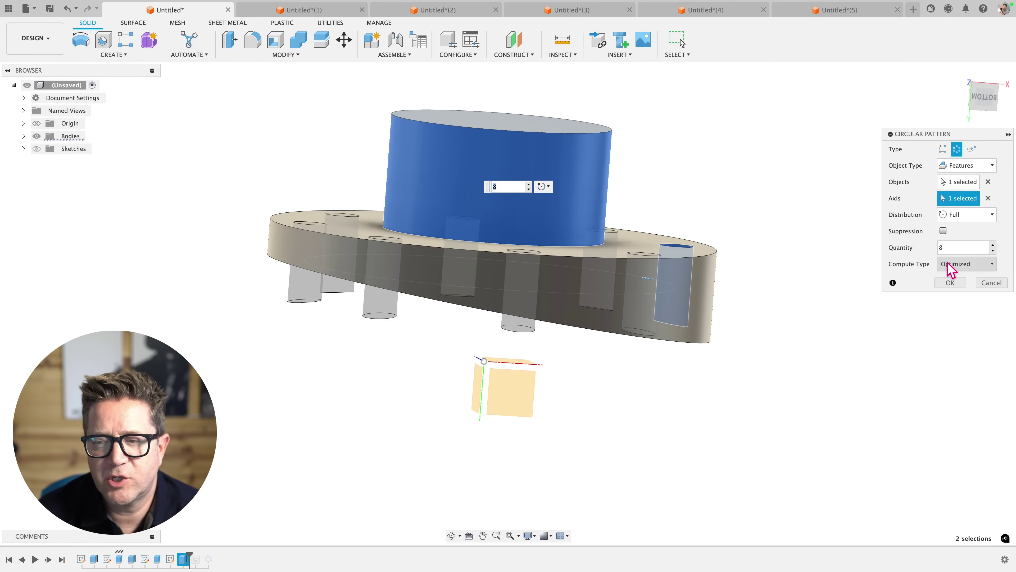
pyautogui.click(950, 282)
pyautogui.keyDown('shift'); pyautogui.moveTo(692, 390); pyautogui.dragTo(604, 285, button='middle'); pyautogui.keyUp('shift')
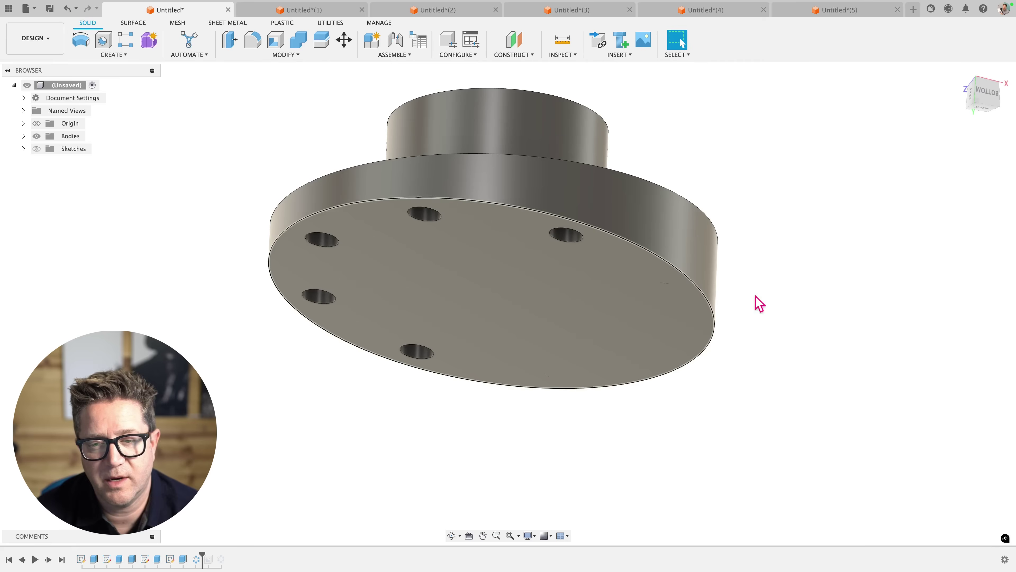
# - Edit the eight-hole circular pattern and change its Compute Type to Adjust
pyautogui.keyDown('shift'); pyautogui.moveTo(778, 291); pyautogui.dragTo(750, 328, button='middle'); pyautogui.keyUp('shift')
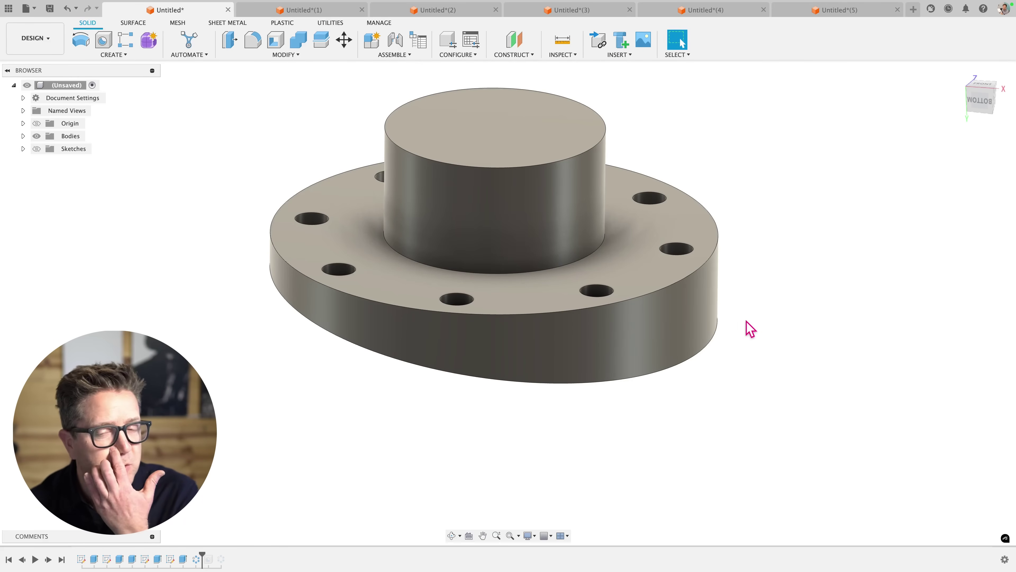
pyautogui.rightClick(196, 559)
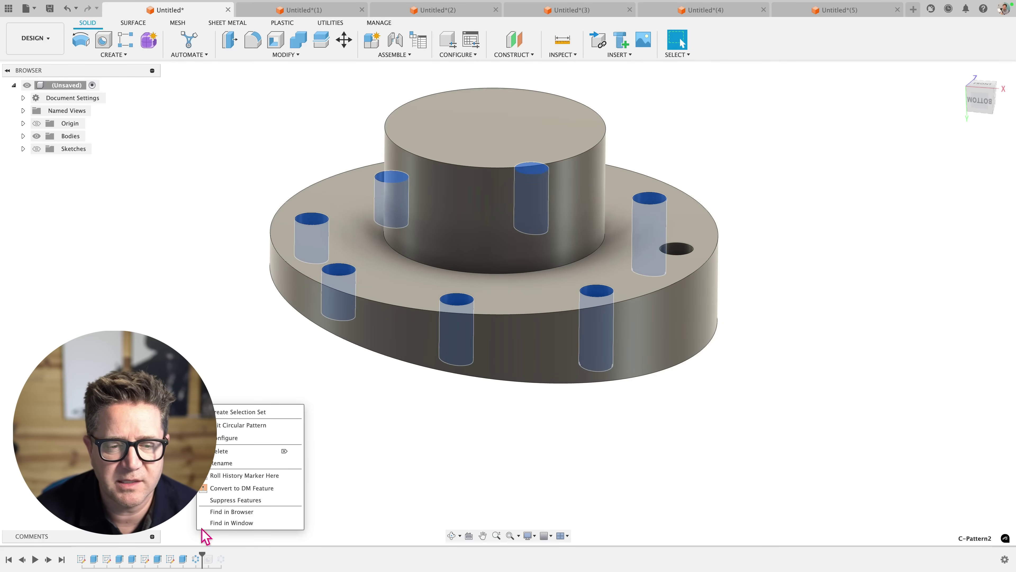
pyautogui.click(240, 425)
pyautogui.keyDown('shift'); pyautogui.moveTo(783, 345); pyautogui.dragTo(787, 343, button='middle'); pyautogui.keyUp('shift')
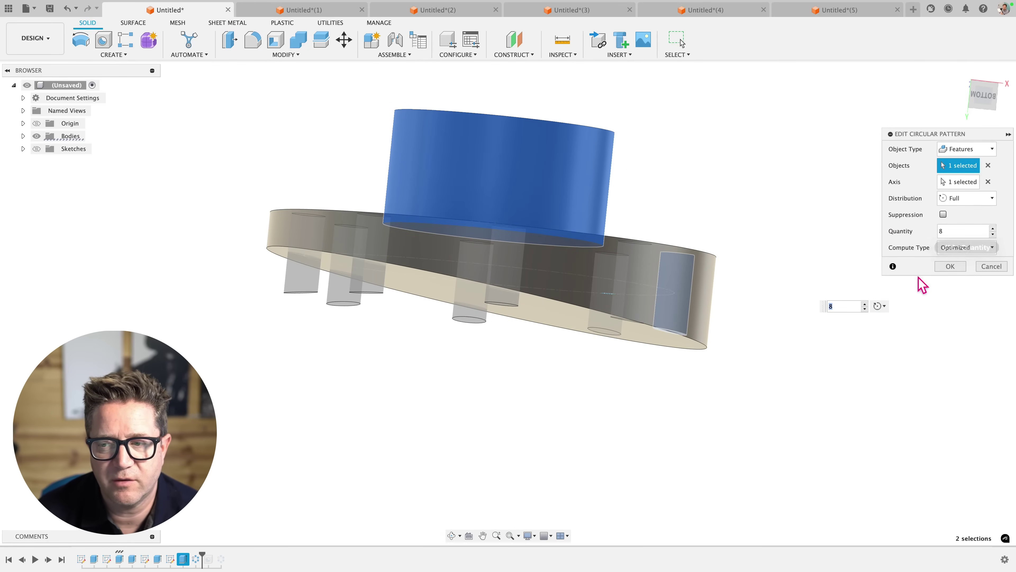
pyautogui.moveTo(717, 234)
pyautogui.keyDown('shift'); pyautogui.mouseDown(button='middle')
pyautogui.moveTo(697, 227)
pyautogui.moveTo(713, 229)
pyautogui.mouseUp(button='middle'); pyautogui.keyUp('shift')
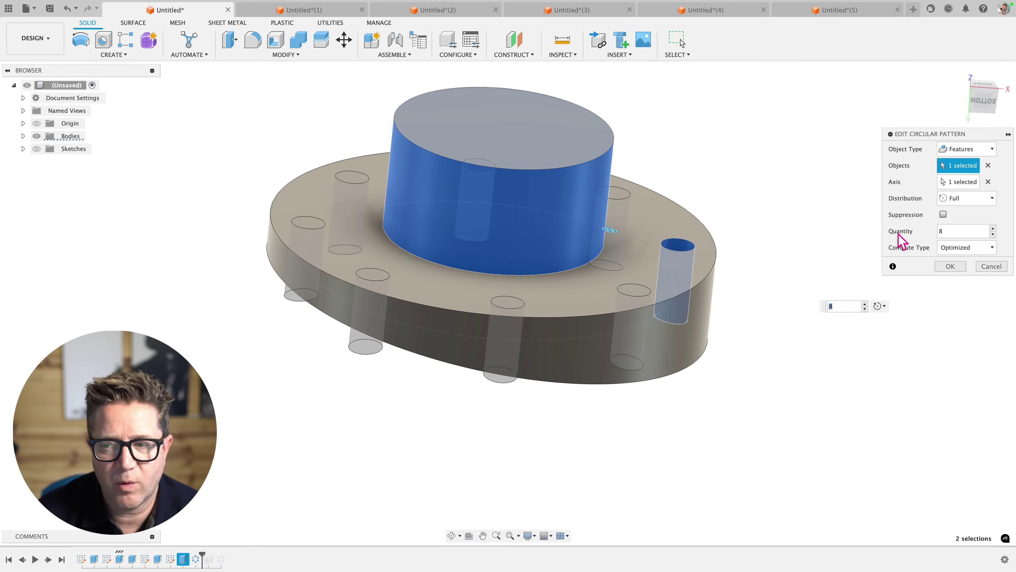
pyautogui.click(964, 248)
pyautogui.click(959, 285)
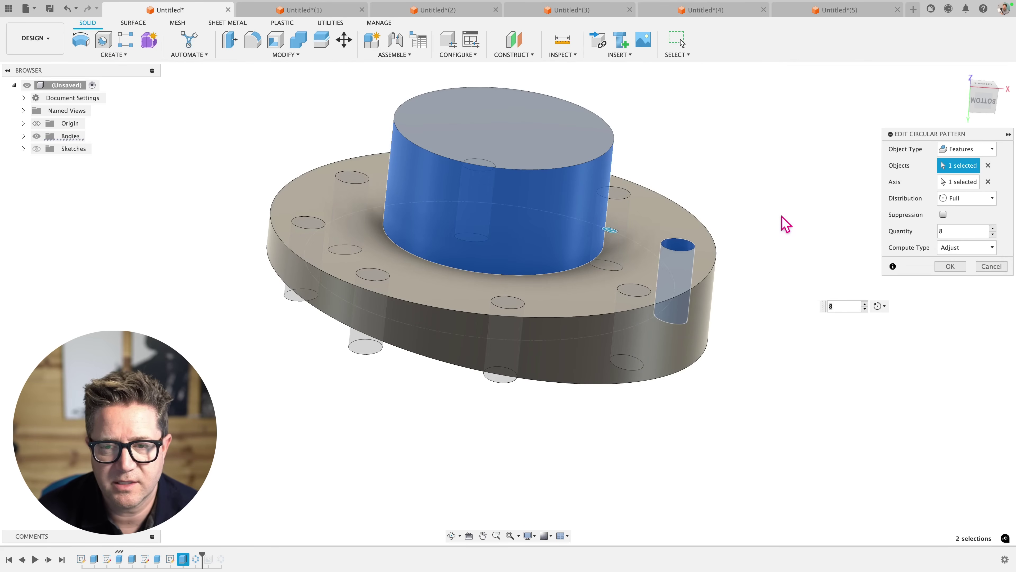
pyautogui.keyDown('shift'); pyautogui.moveTo(786, 224); pyautogui.dragTo(704, 209, button='middle'); pyautogui.keyUp('shift')
pyautogui.scroll(5, 638, 142)
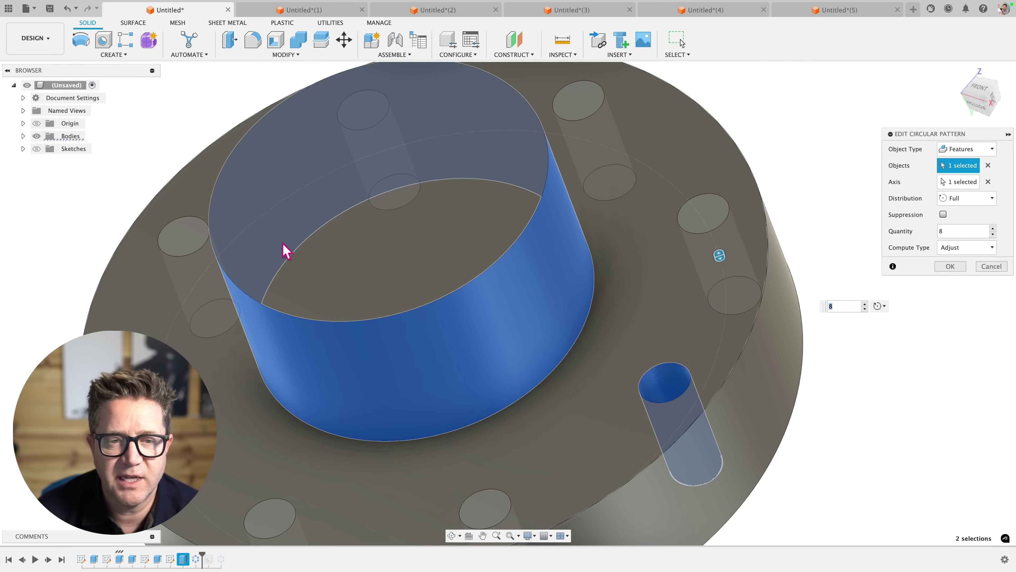
pyautogui.press('Return')
pyautogui.keyDown('shift'); pyautogui.moveTo(843, 342); pyautogui.dragTo(873, 307, button='middle'); pyautogui.keyUp('shift')
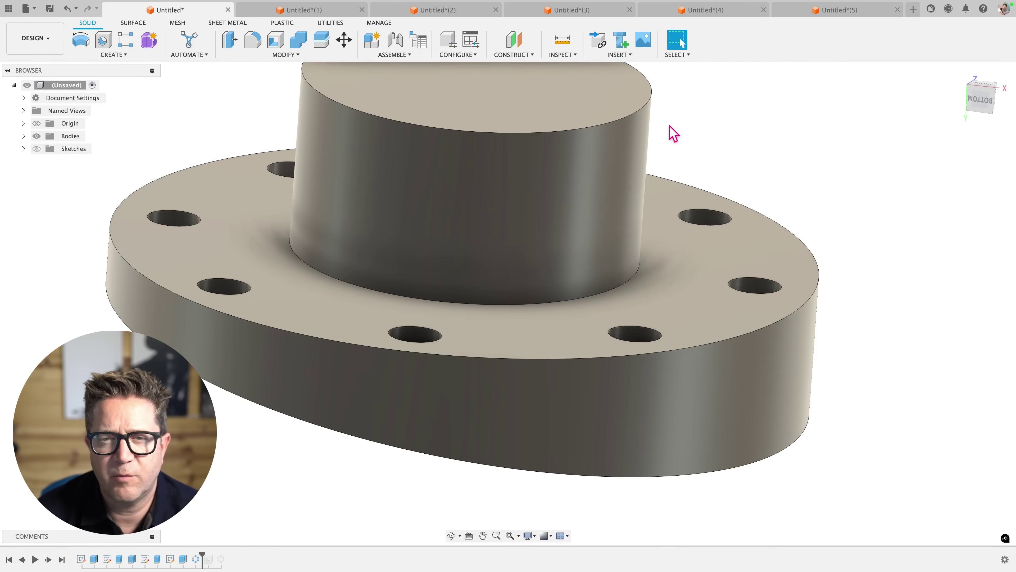
# - Add a Section Analysis of the flange hub using the default plane
pyautogui.click(516, 56)
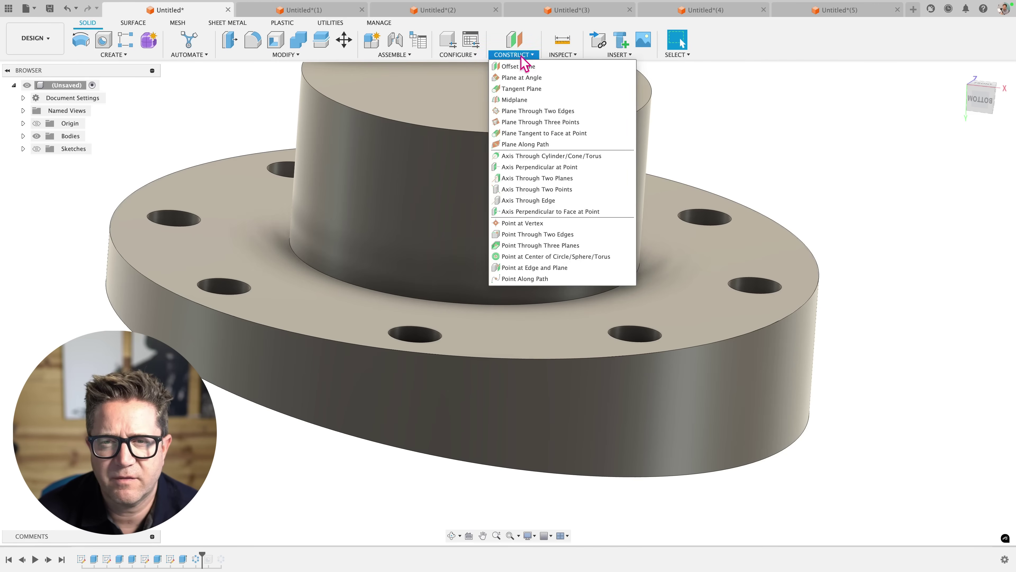
pyautogui.moveTo(562, 54)
pyautogui.click(577, 167)
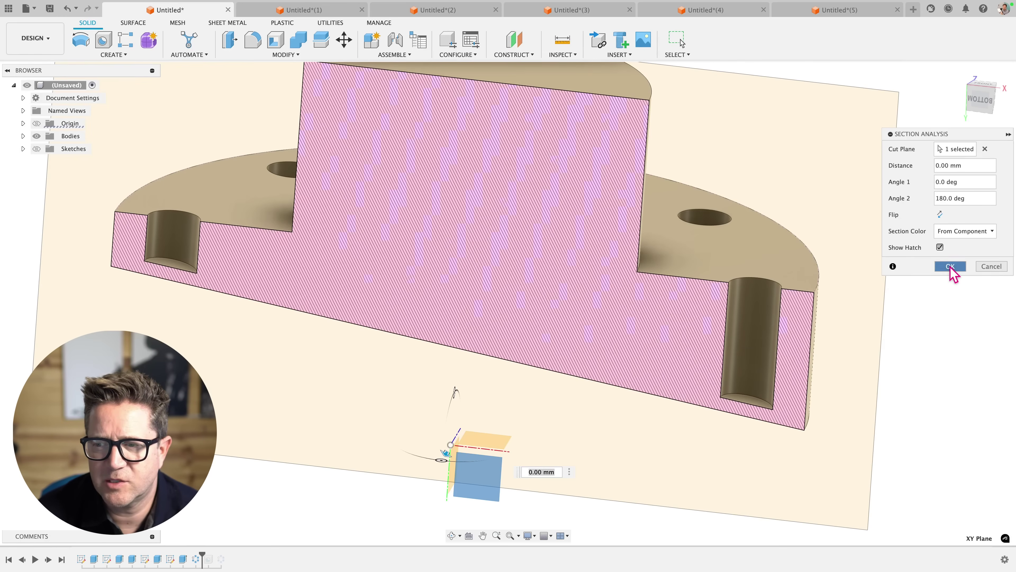
pyautogui.click(950, 266)
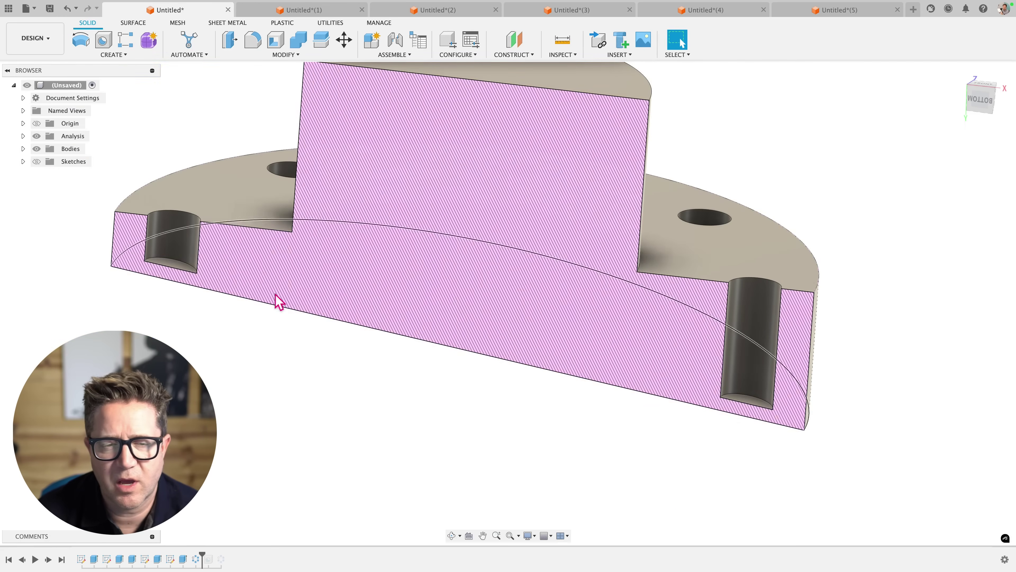